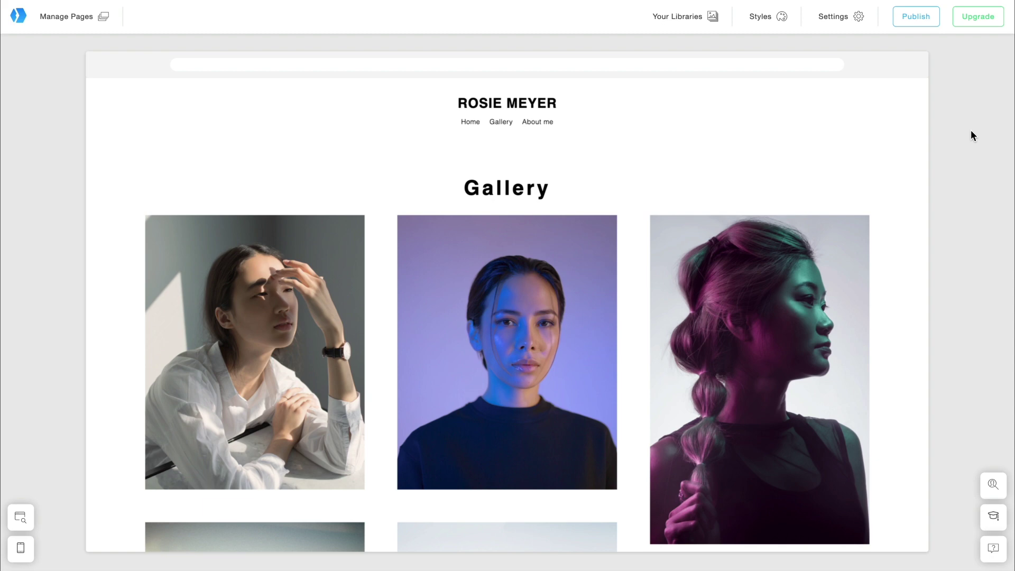
# Hide the default header menu on the Gallery page with 'Hide the Menu on this Page'.
pyautogui.moveTo(905, 99)
pyautogui.click(904, 91)
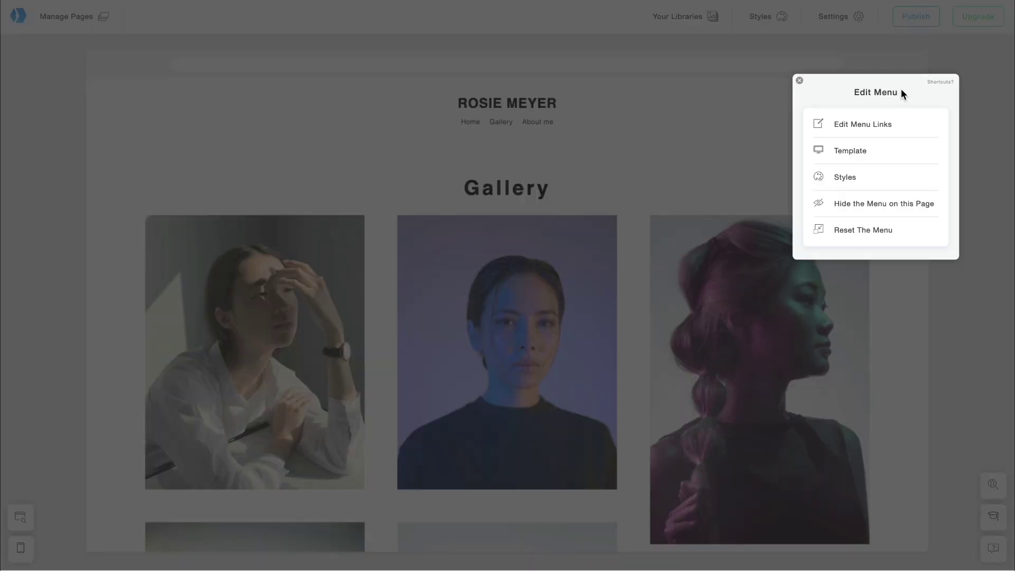
pyautogui.click(848, 206)
pyautogui.click(532, 314)
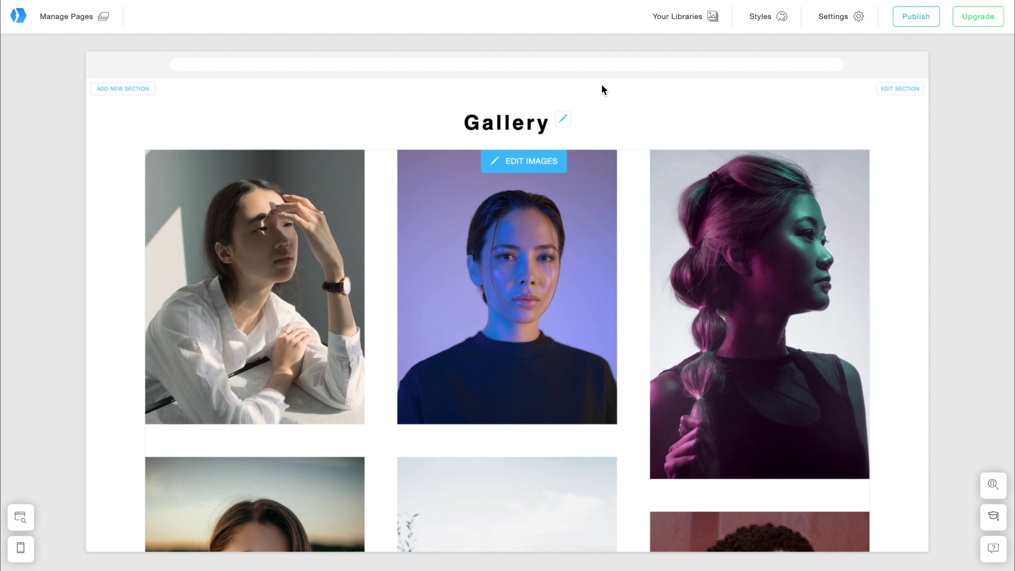
# Duplicate the Gallery page from the Edit Existing Pages list.
pyautogui.click(73, 22)
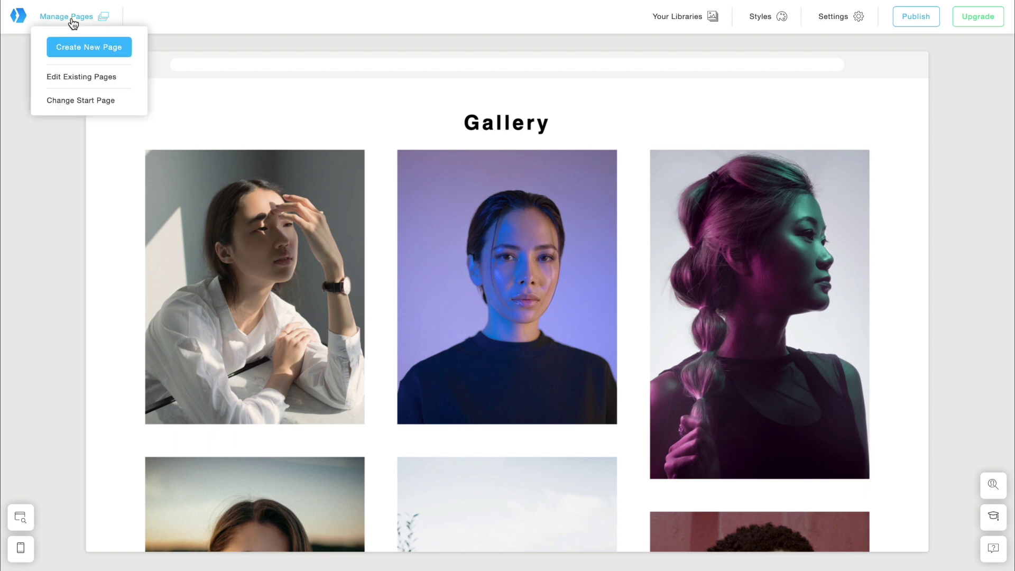
pyautogui.click(87, 79)
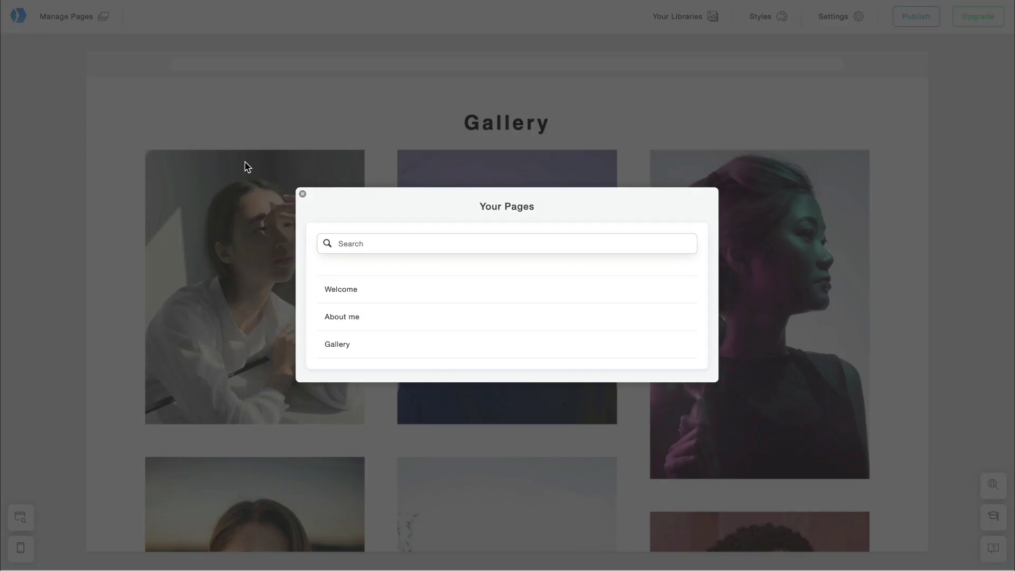
pyautogui.moveTo(348, 346)
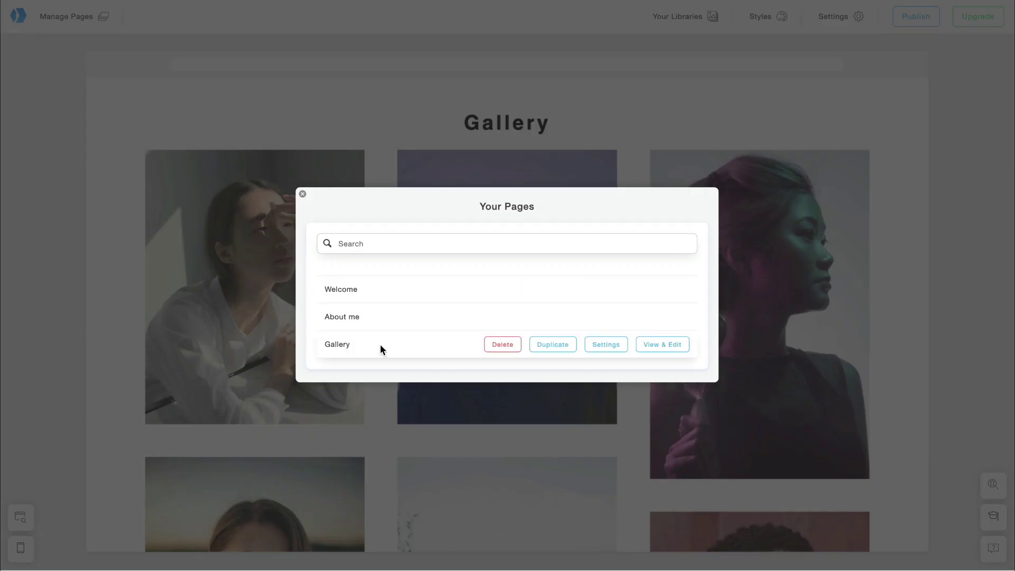
pyautogui.click(559, 353)
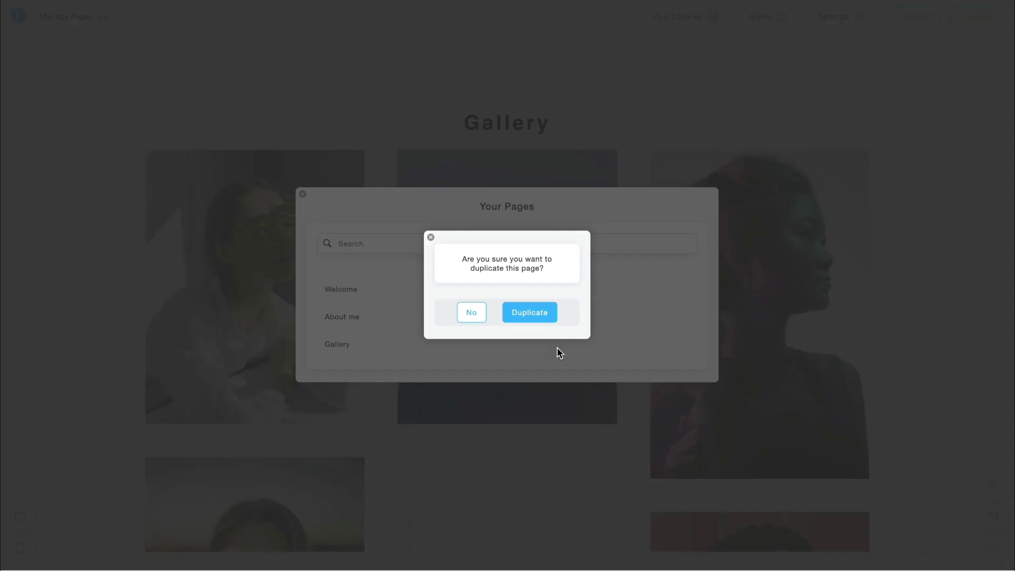
pyautogui.click(532, 312)
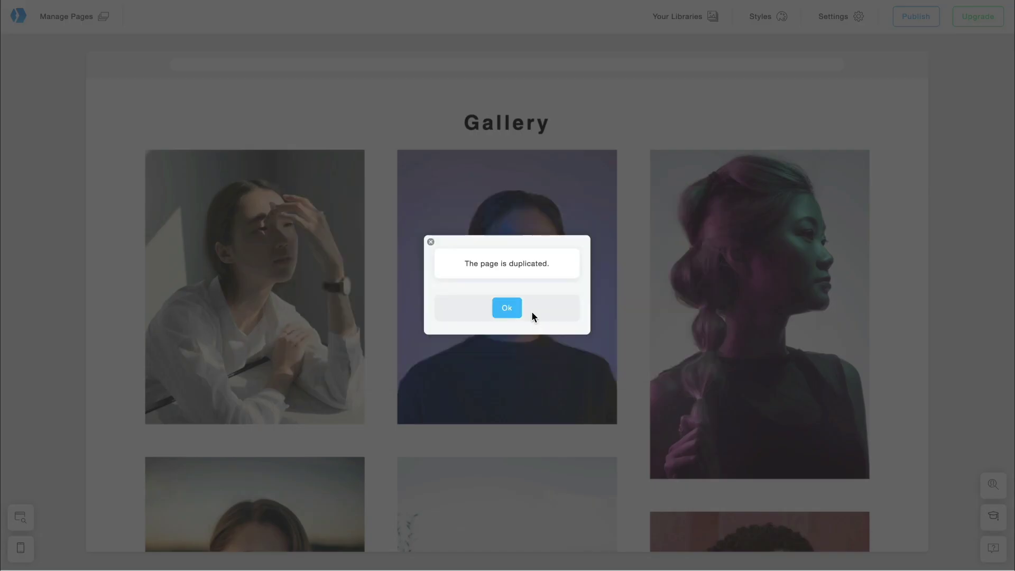
pyautogui.click(501, 317)
# Rename the Gallery copy to 'Galerie' and change its URL to /galerie.
pyautogui.click(61, 17)
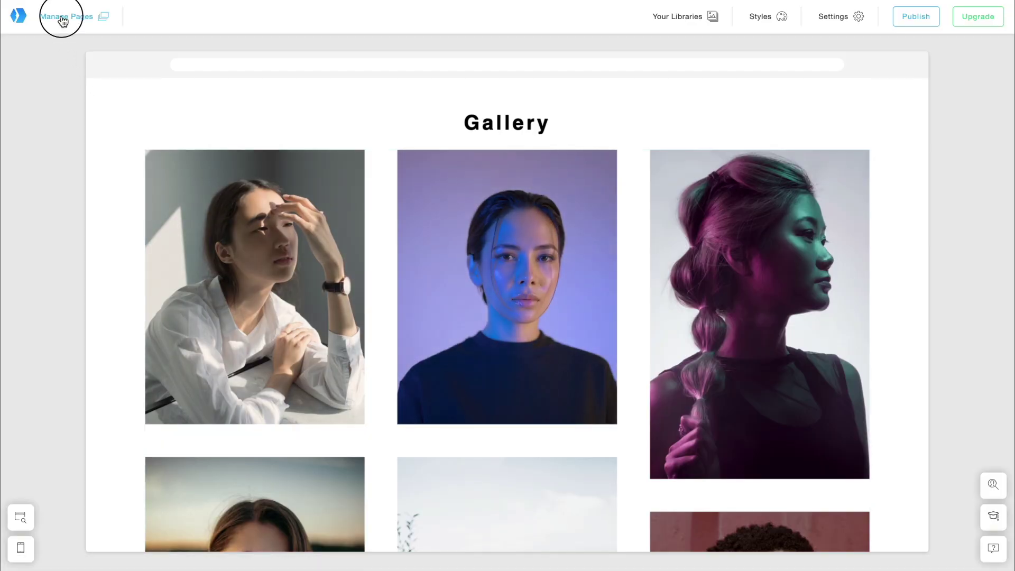
pyautogui.click(69, 76)
pyautogui.moveTo(333, 276)
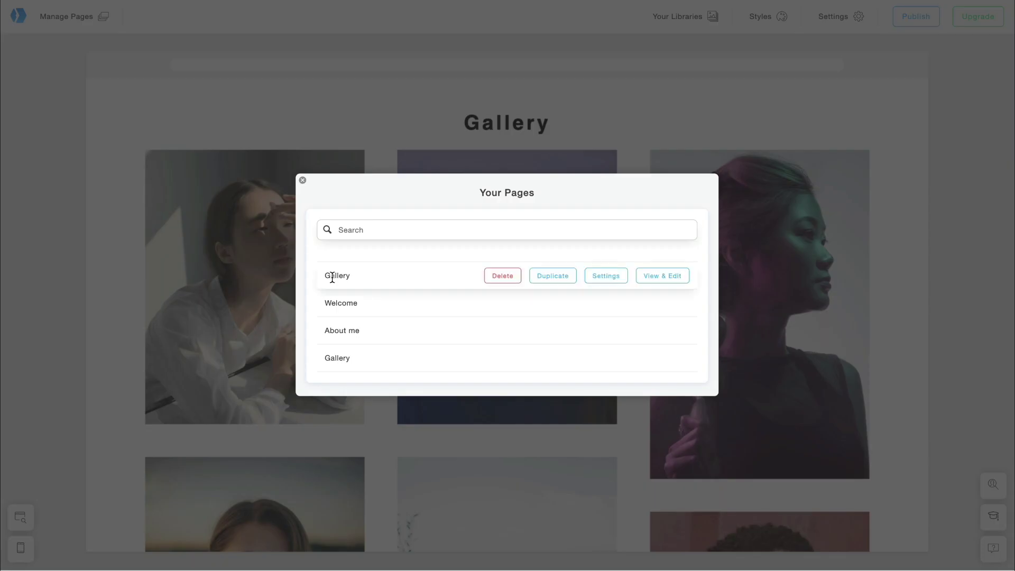
pyautogui.click(614, 278)
pyautogui.doubleClick(339, 84)
pyautogui.write('Galerie')
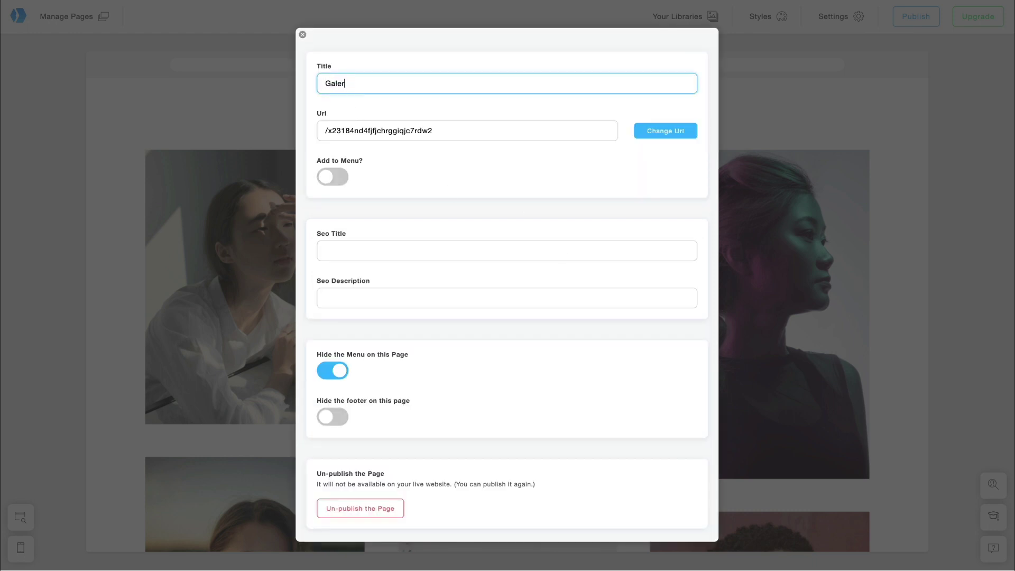
pyautogui.doubleClick(333, 130)
pyautogui.write('galerie')
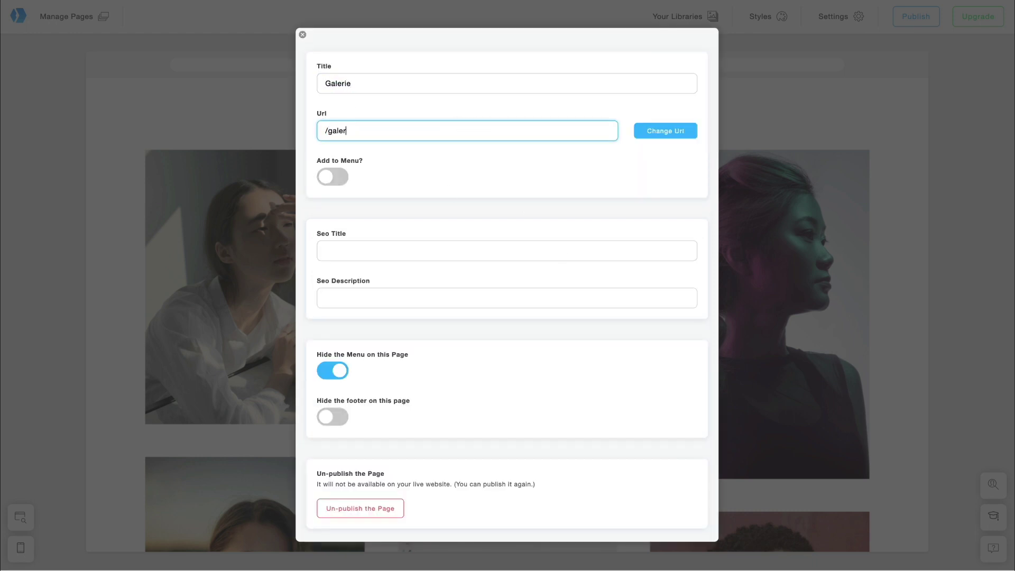
pyautogui.click(667, 131)
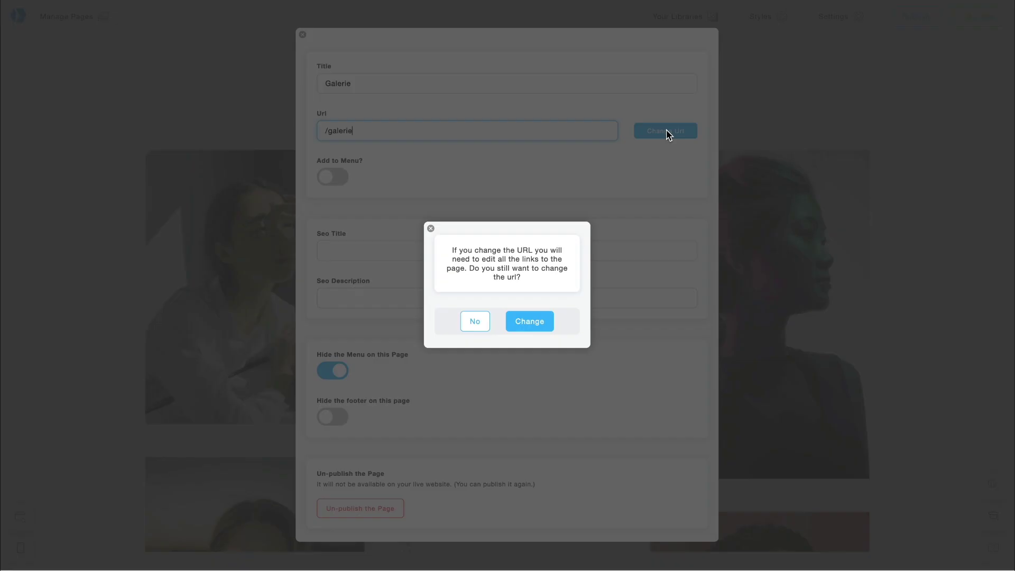
pyautogui.click(537, 324)
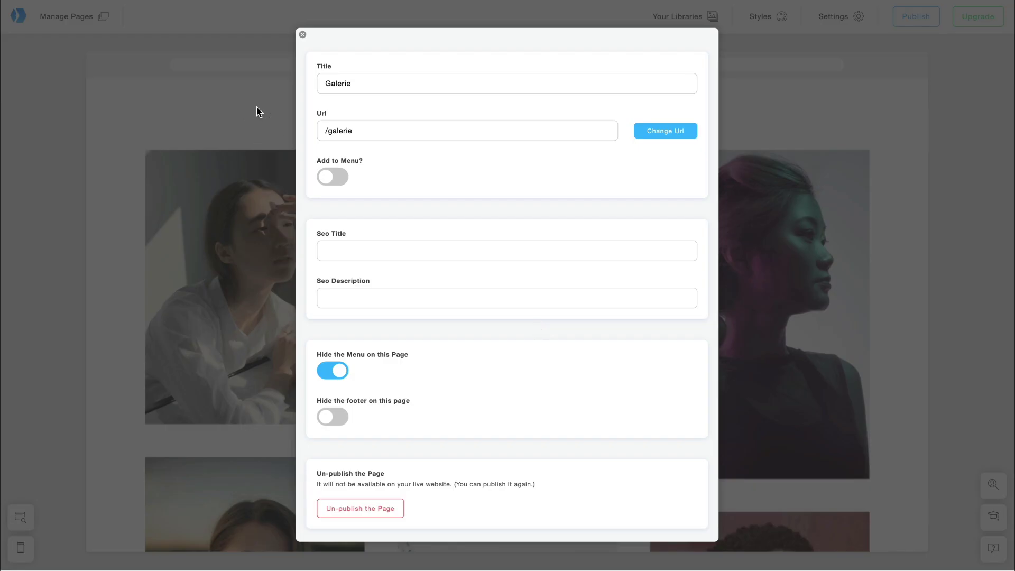
# Duplicate the About me page.
pyautogui.moveTo(344, 322)
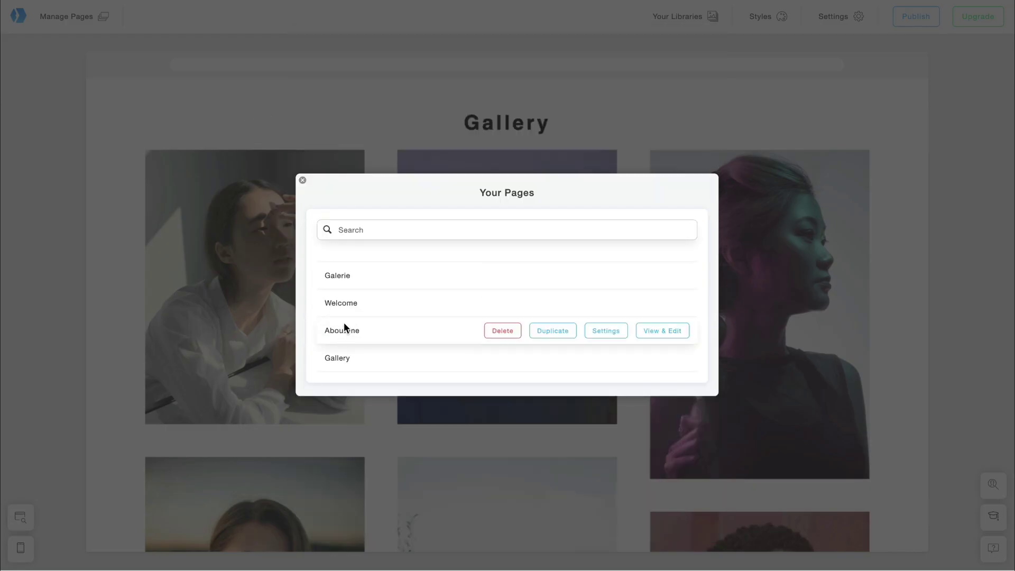
pyautogui.click(552, 330)
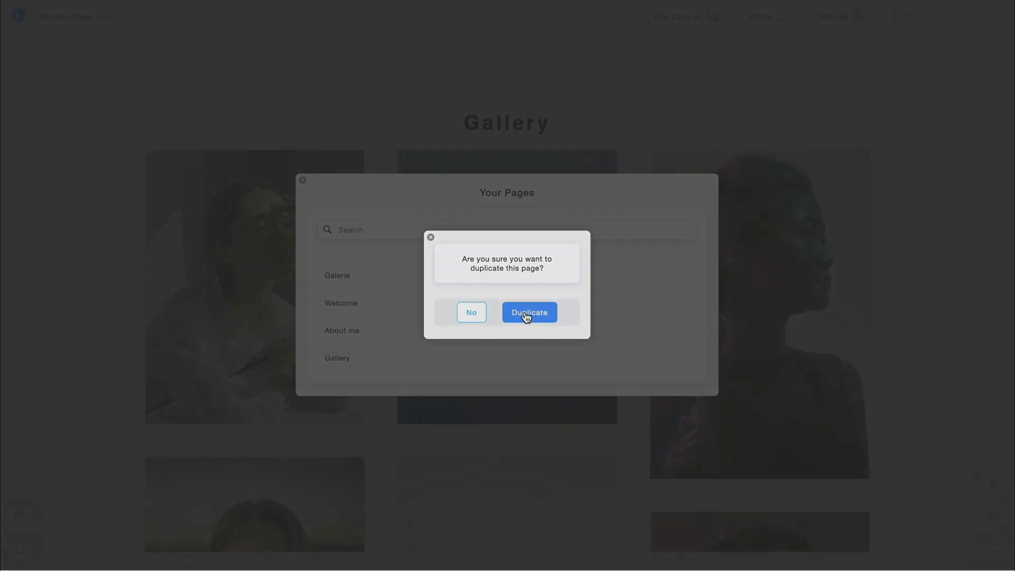
pyautogui.click(527, 314)
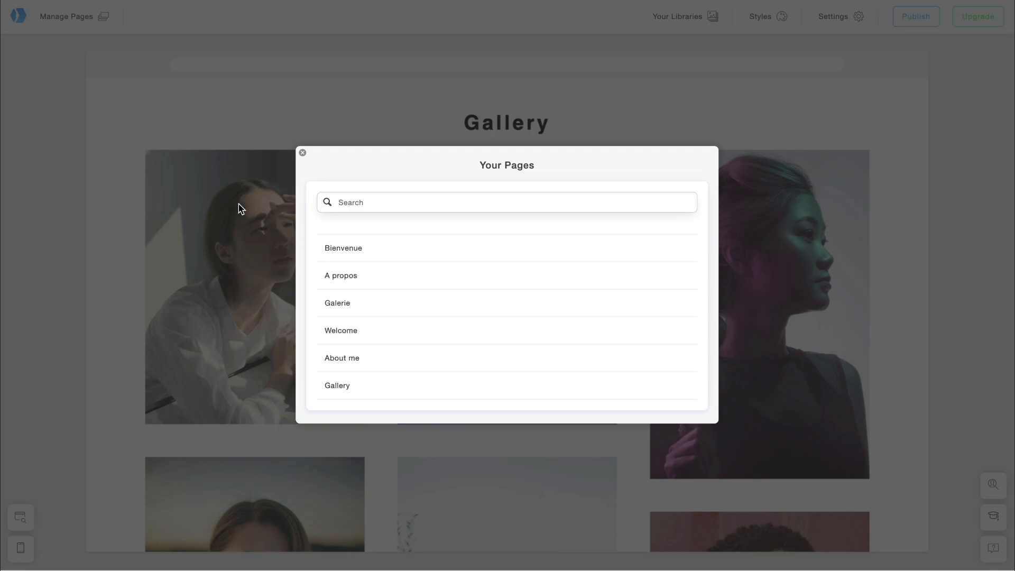
# Add a Submenu section with the Two sides 1 template to the Gallery page.
pyautogui.click(344, 112)
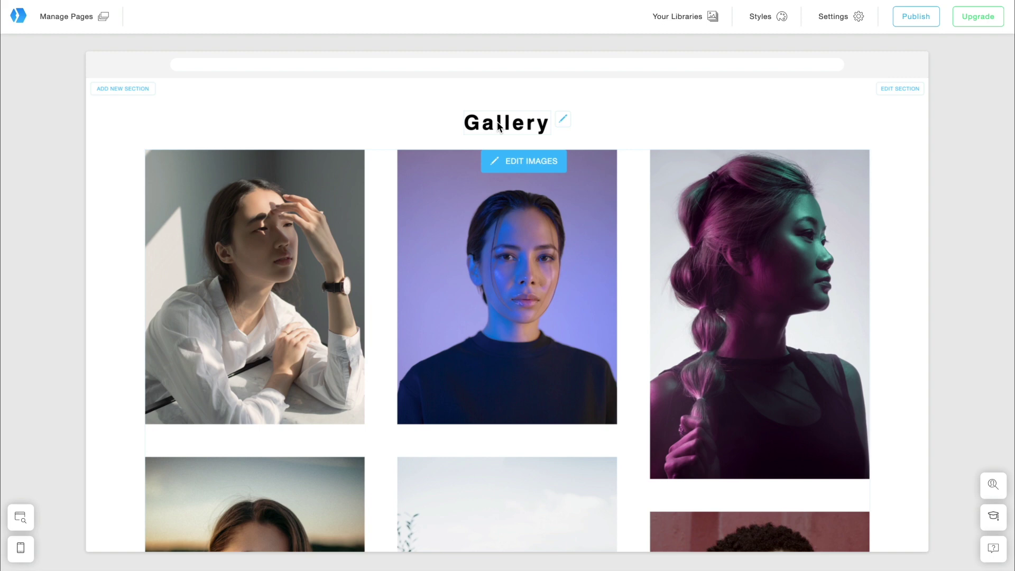
pyautogui.click(123, 96)
pyautogui.scroll(-7, 454, 248)
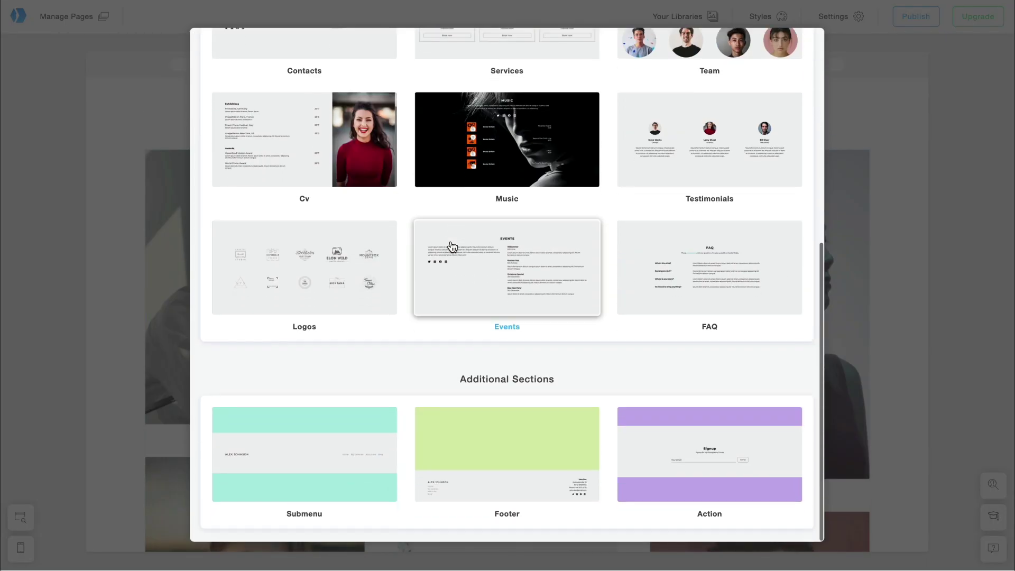
pyautogui.click(328, 468)
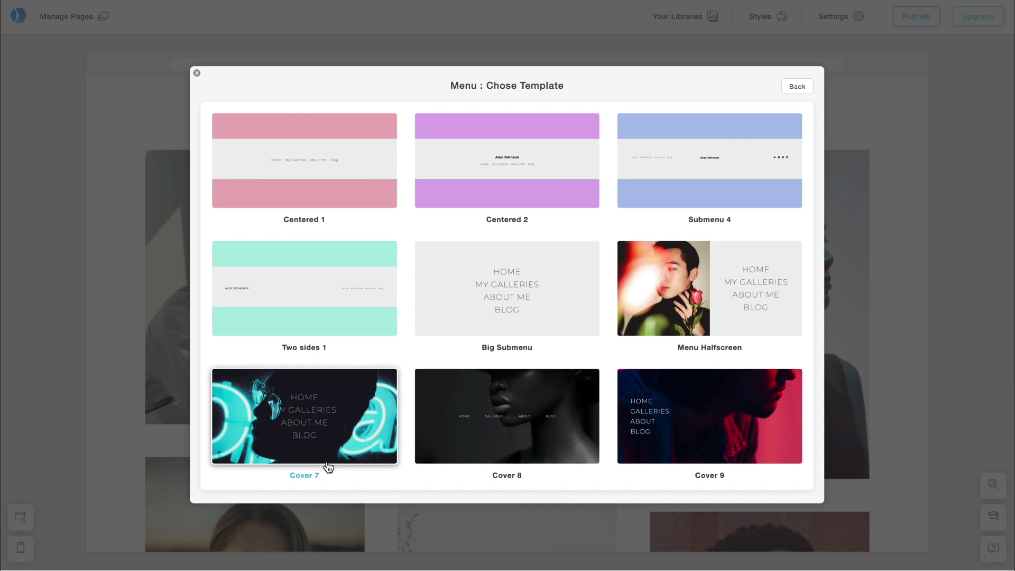
pyautogui.click(316, 287)
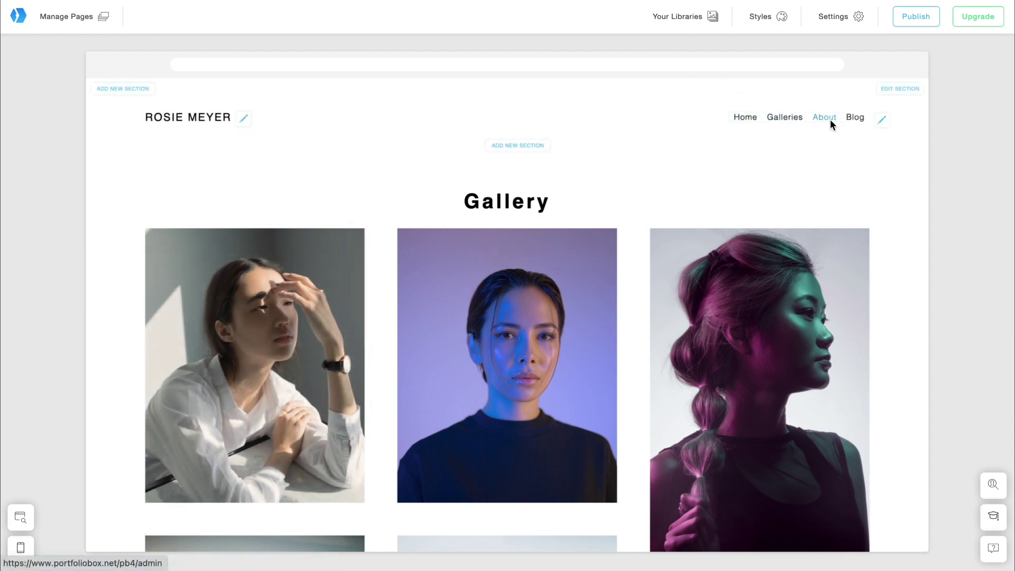
# Rename the Galleries menu link to 'Gallery' and link it to the Gallery page.
pyautogui.click(883, 123)
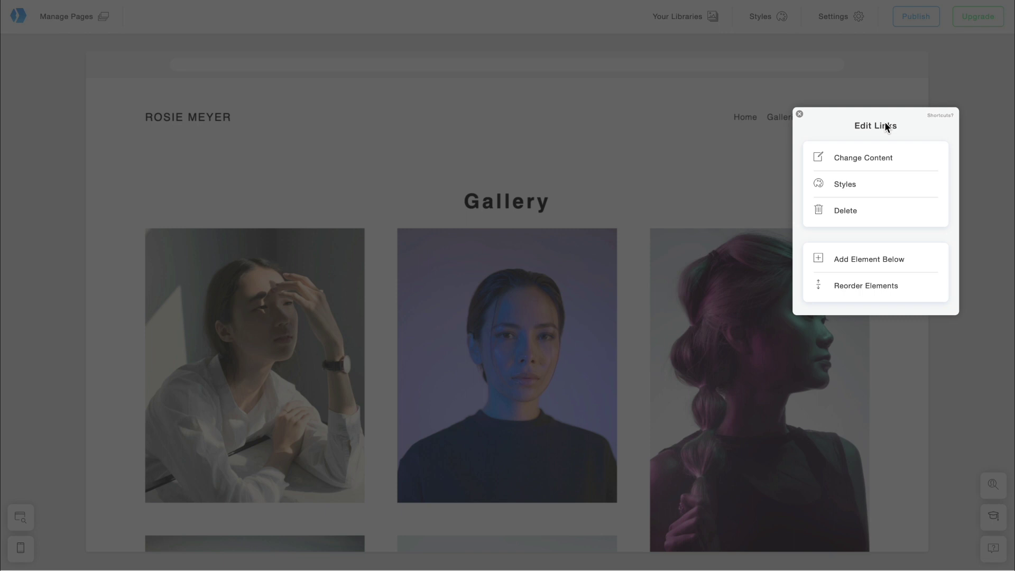
pyautogui.click(863, 161)
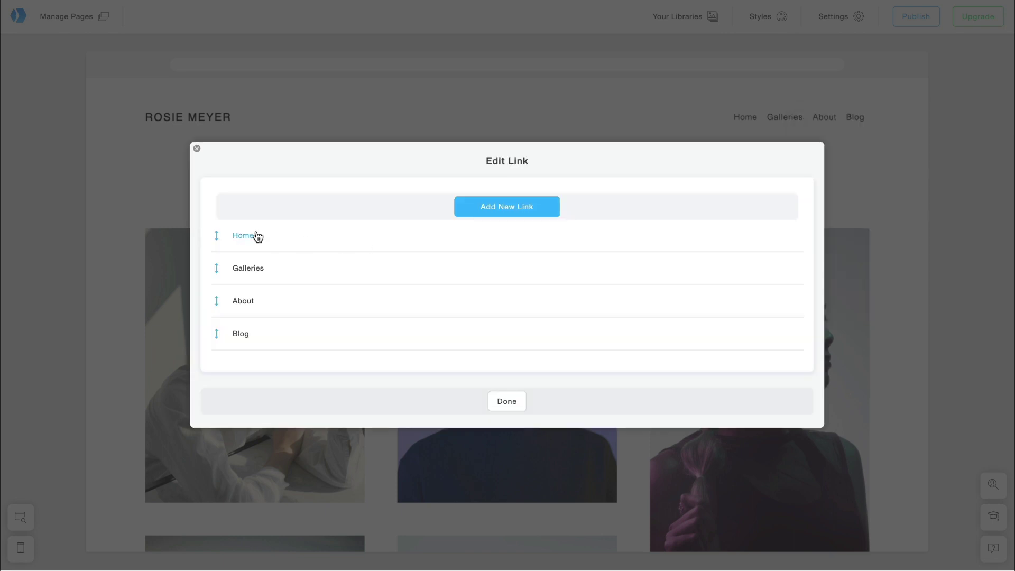
pyautogui.click(253, 272)
pyautogui.click(550, 209)
pyautogui.press('BackSpace')
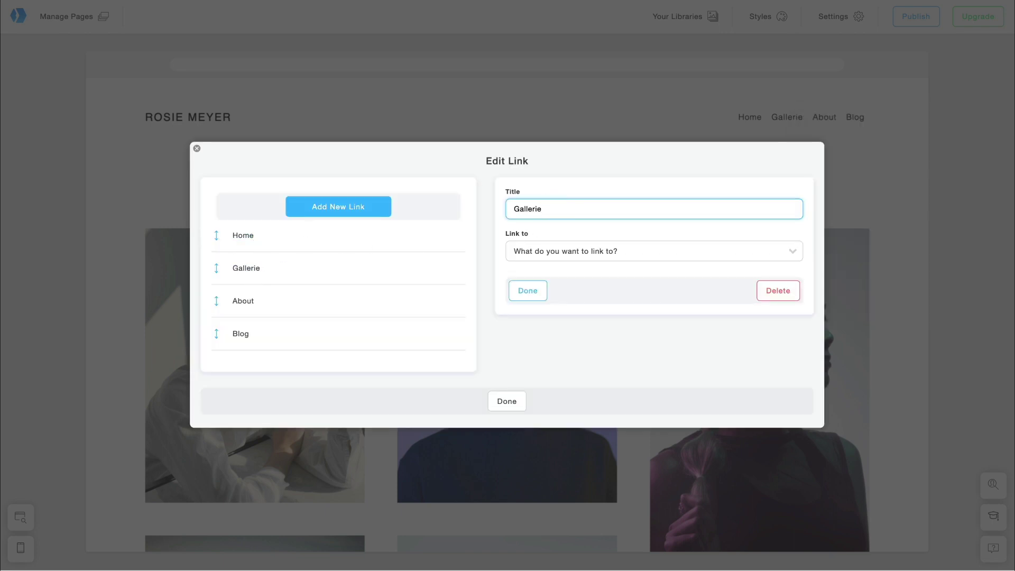
pyautogui.press('BackSpace')
pyautogui.press('BackSpace')
pyautogui.write('y')
pyautogui.click(570, 251)
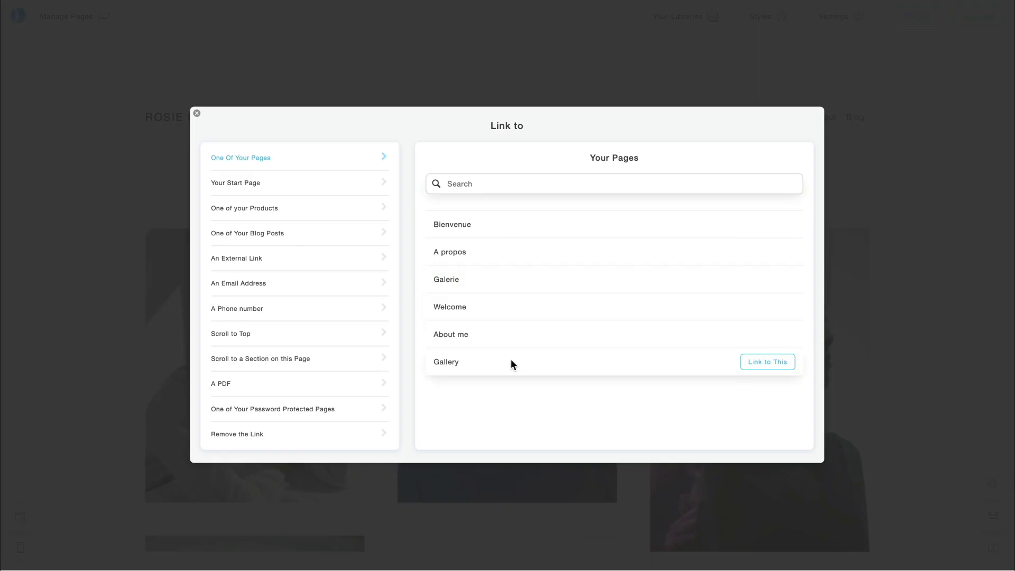
pyautogui.click(768, 361)
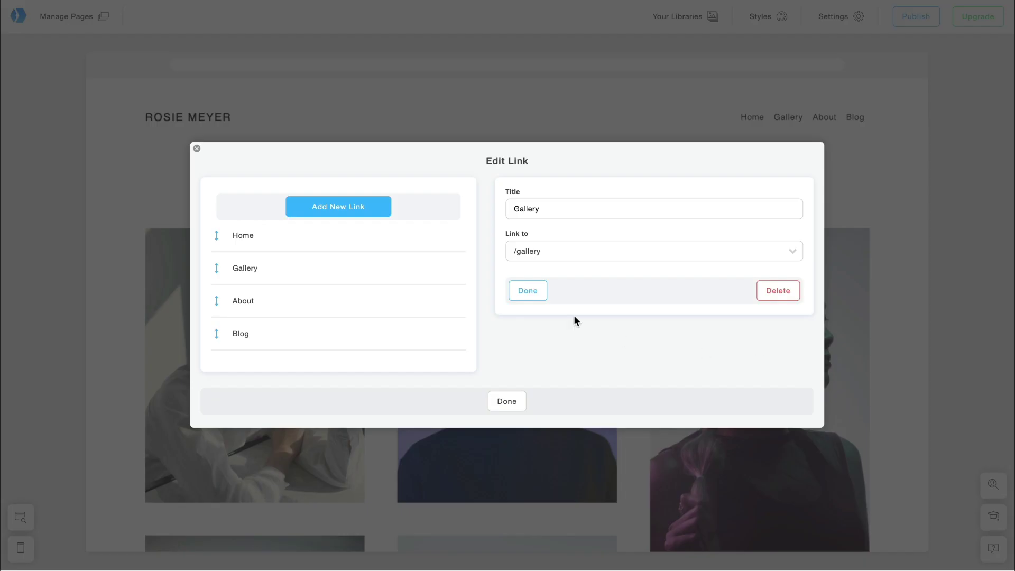
pyautogui.click(528, 292)
# Link the About menu item to the About me page.
pyautogui.click(243, 301)
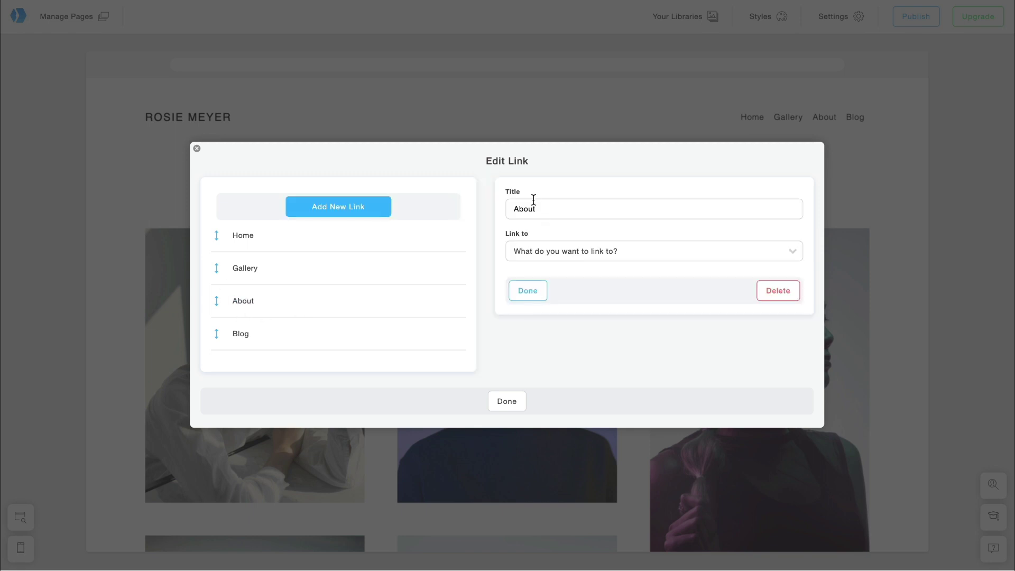
pyautogui.click(552, 250)
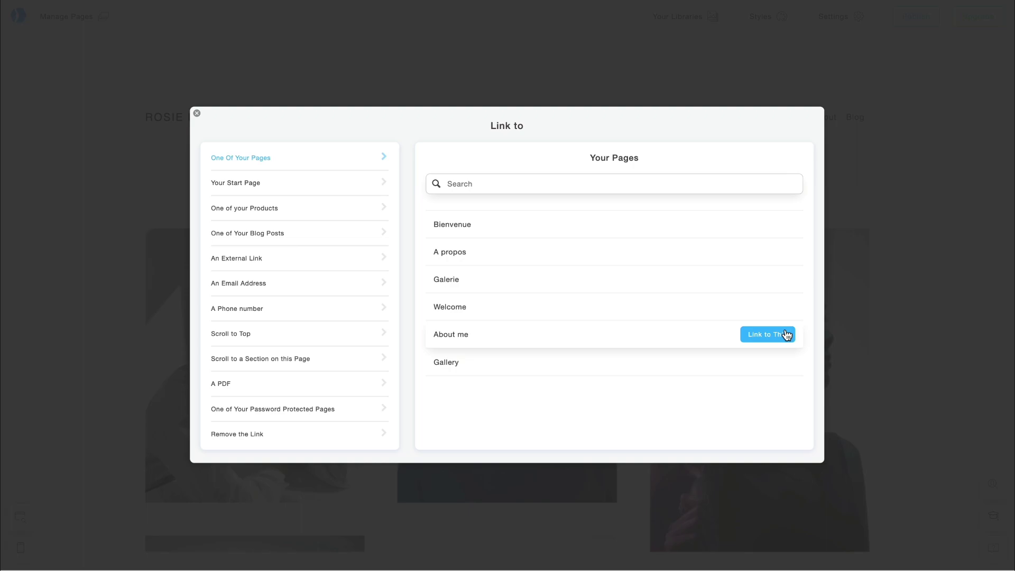
pyautogui.click(787, 334)
pyautogui.click(522, 291)
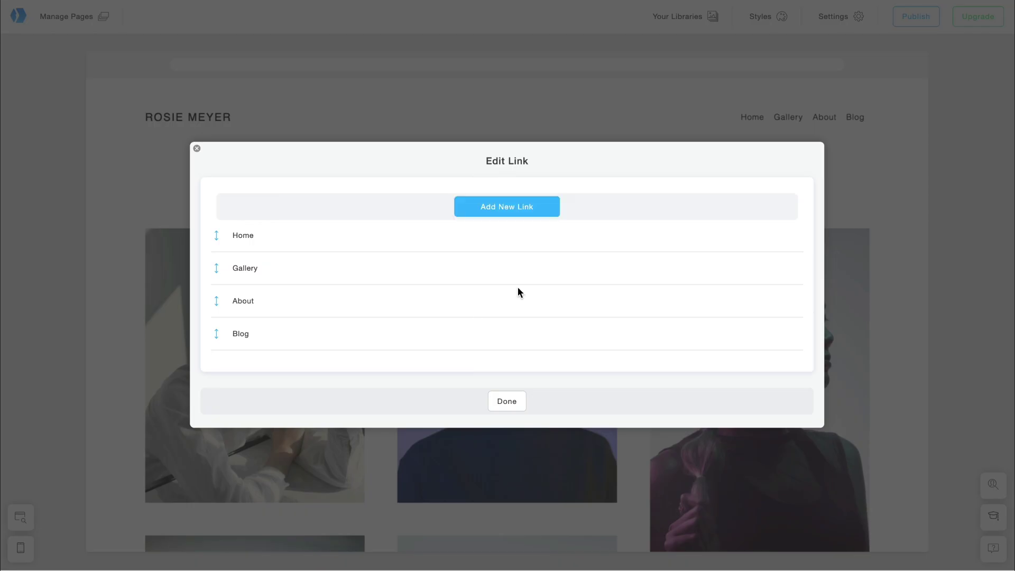
# Delete the Blog link from the header menu.
pyautogui.click(237, 341)
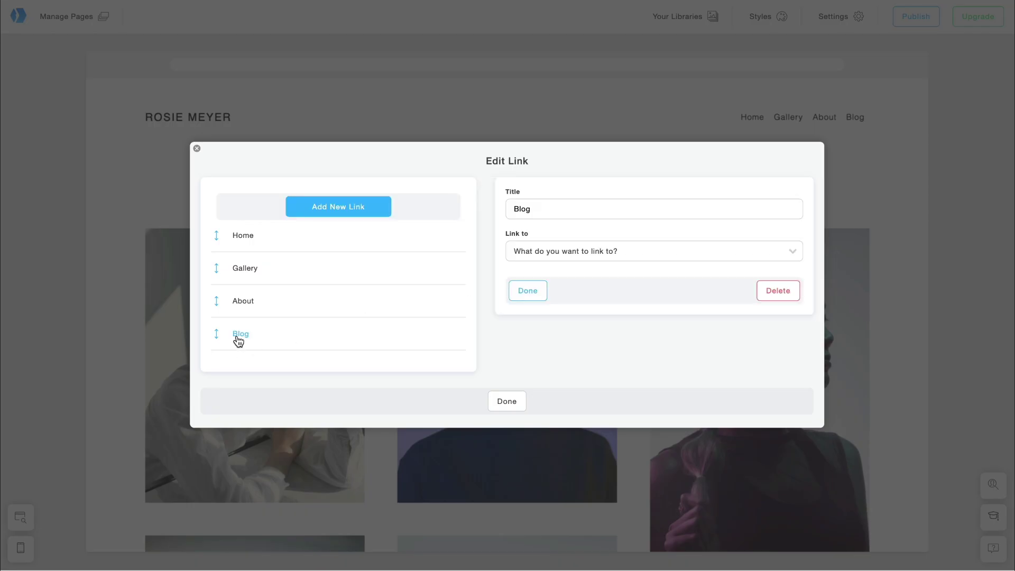
pyautogui.click(785, 295)
pyautogui.click(532, 314)
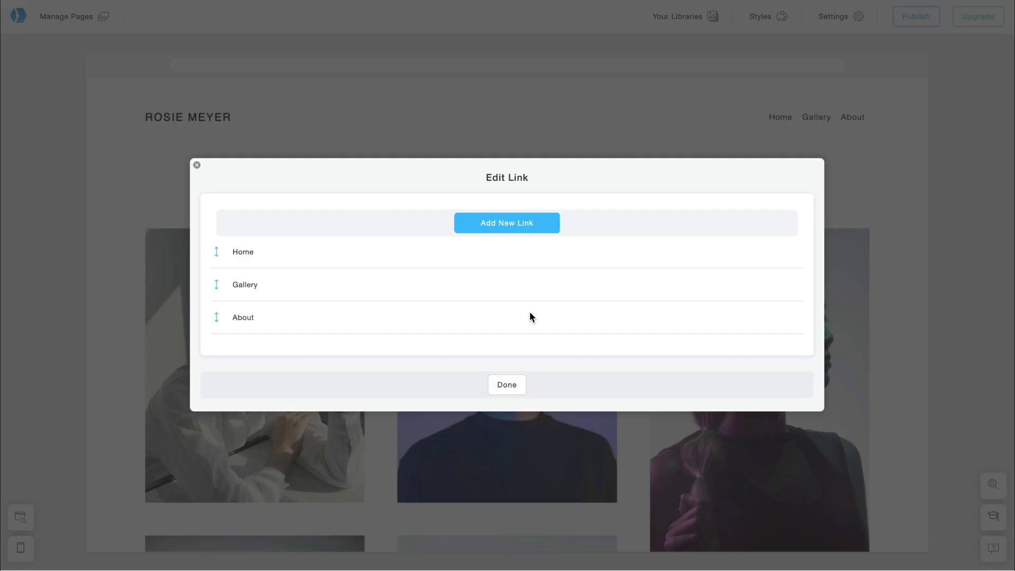
# Add an EN menu link pointing to the Welcome page.
pyautogui.click(509, 226)
pyautogui.click(517, 226)
pyautogui.write('FR')
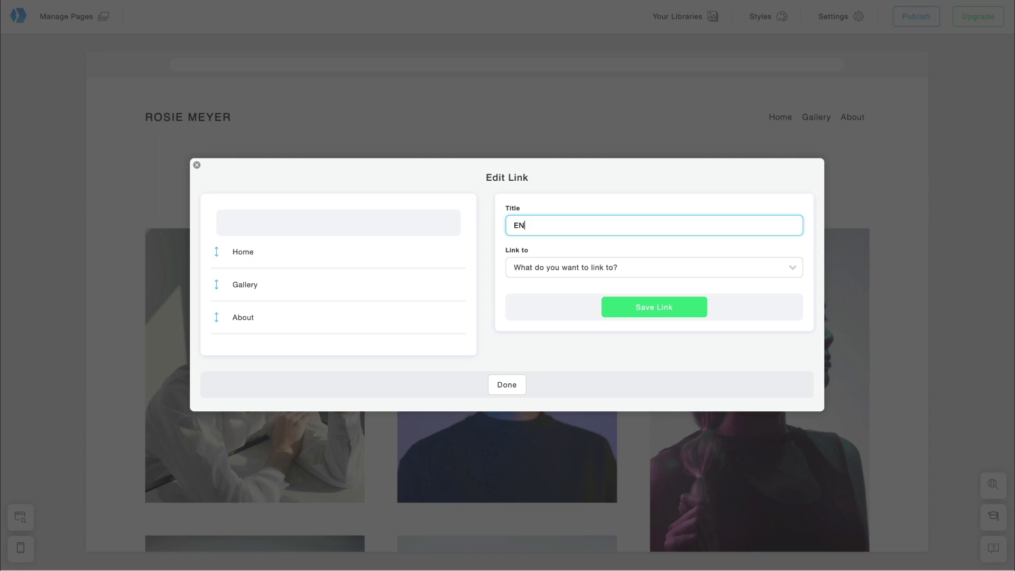
pyautogui.click(533, 265)
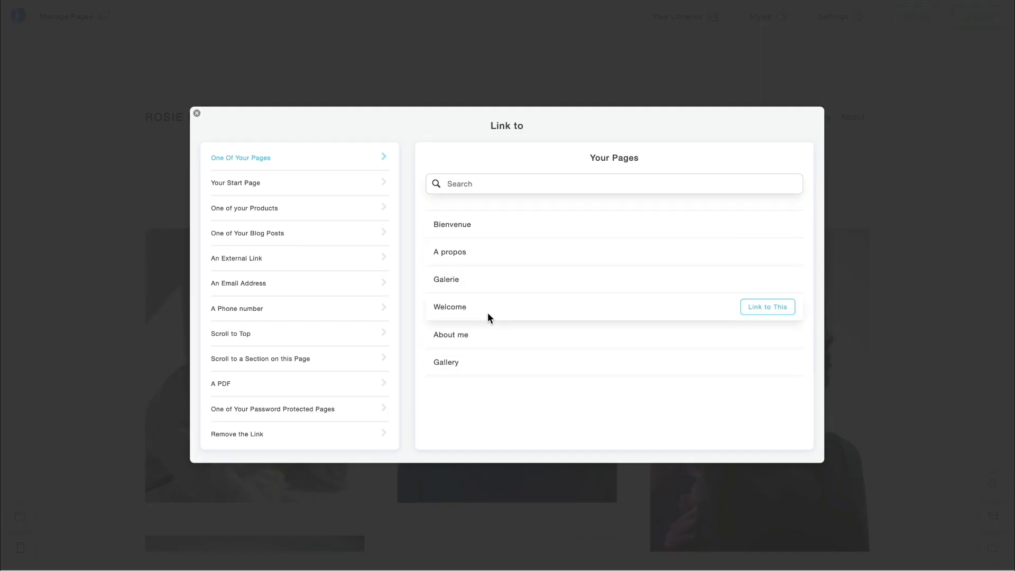
pyautogui.click(756, 307)
pyautogui.click(657, 309)
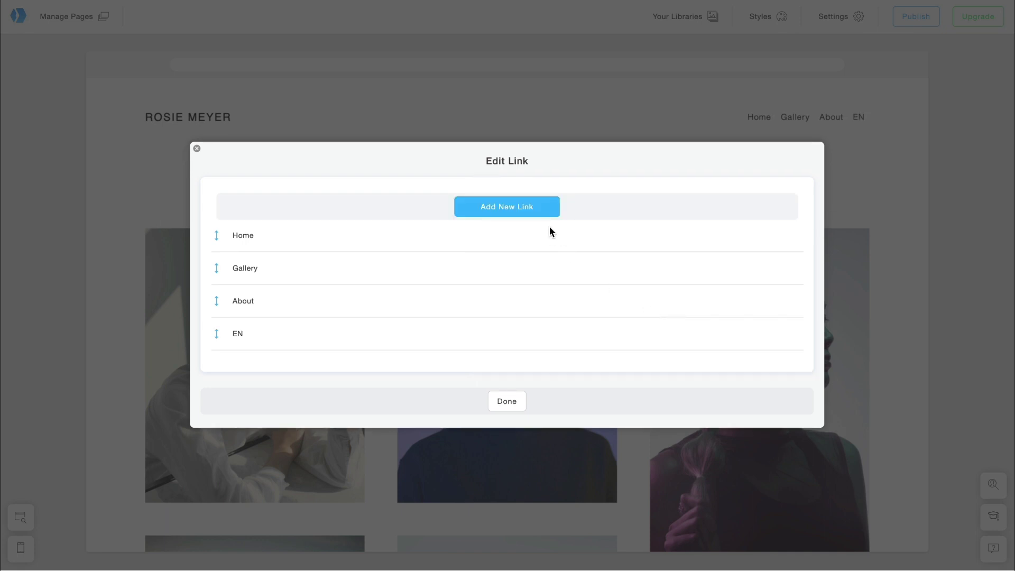
# Add a '/' separator link to the header menu.
pyautogui.click(524, 213)
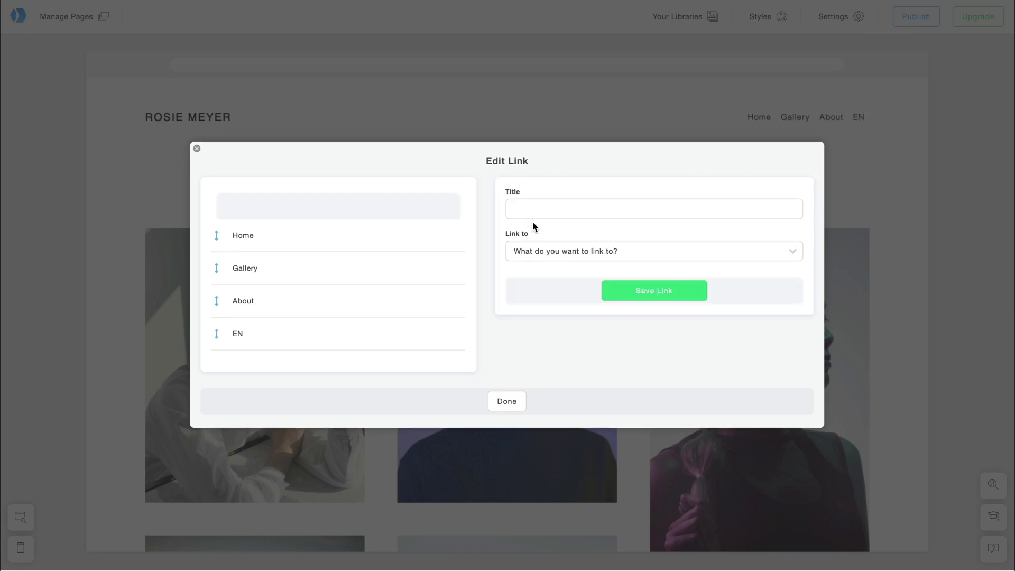
pyautogui.click(537, 210)
pyautogui.write('/')
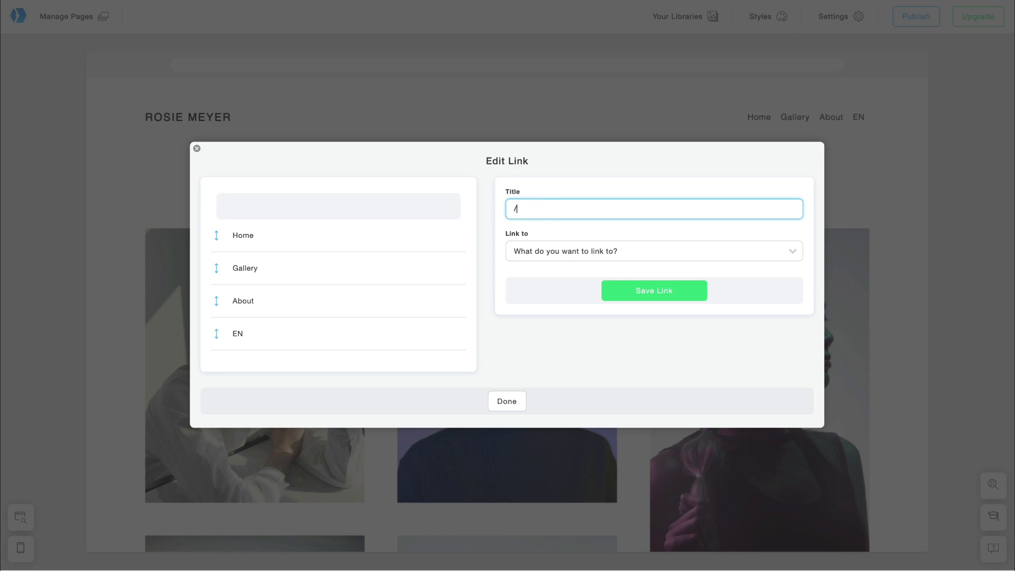
pyautogui.click(652, 294)
# Add an FR menu link pointing to the Bienvenue page and finish editing.
pyautogui.click(497, 196)
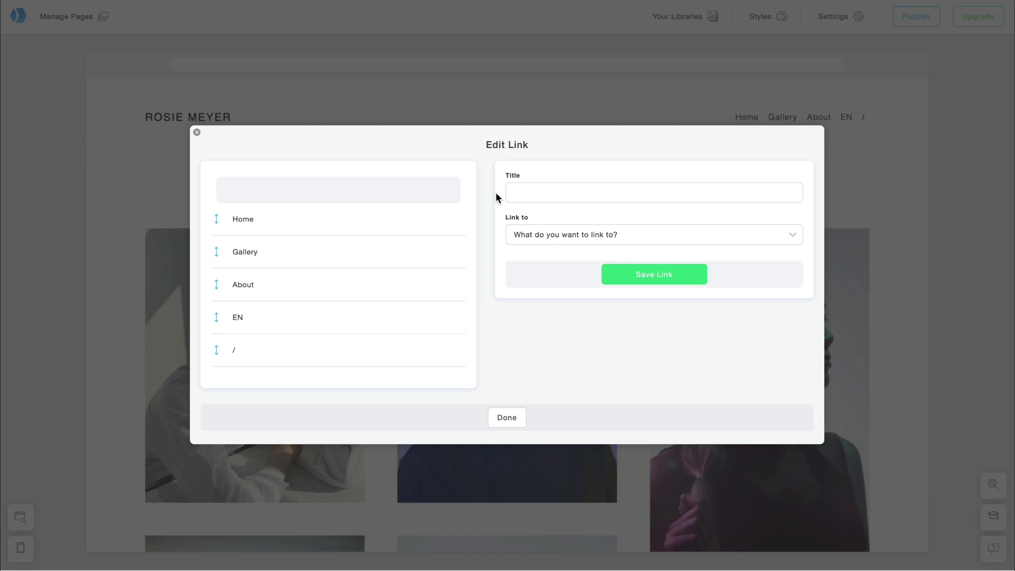
pyautogui.click(532, 185)
pyautogui.write('FR')
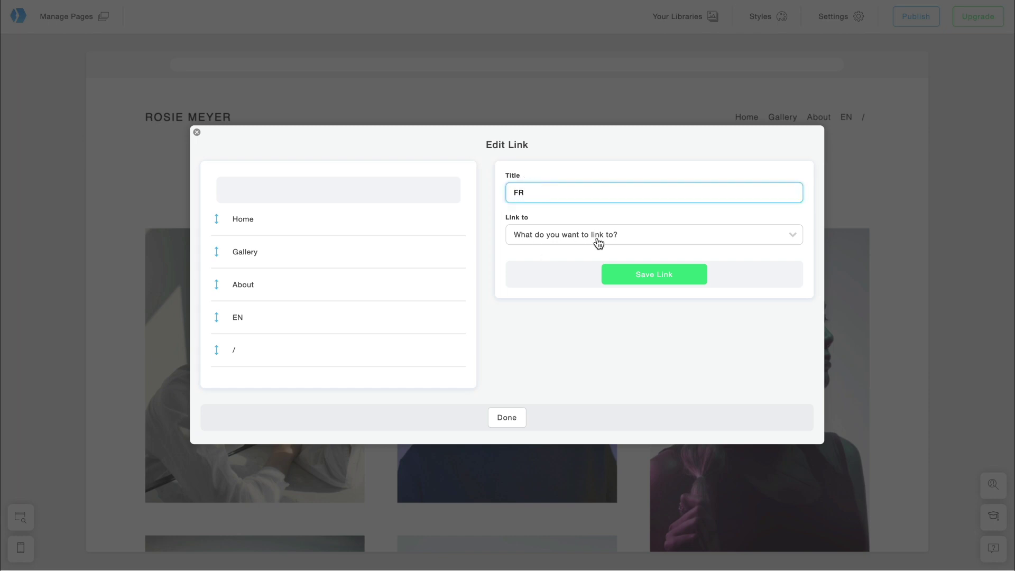
pyautogui.click(598, 241)
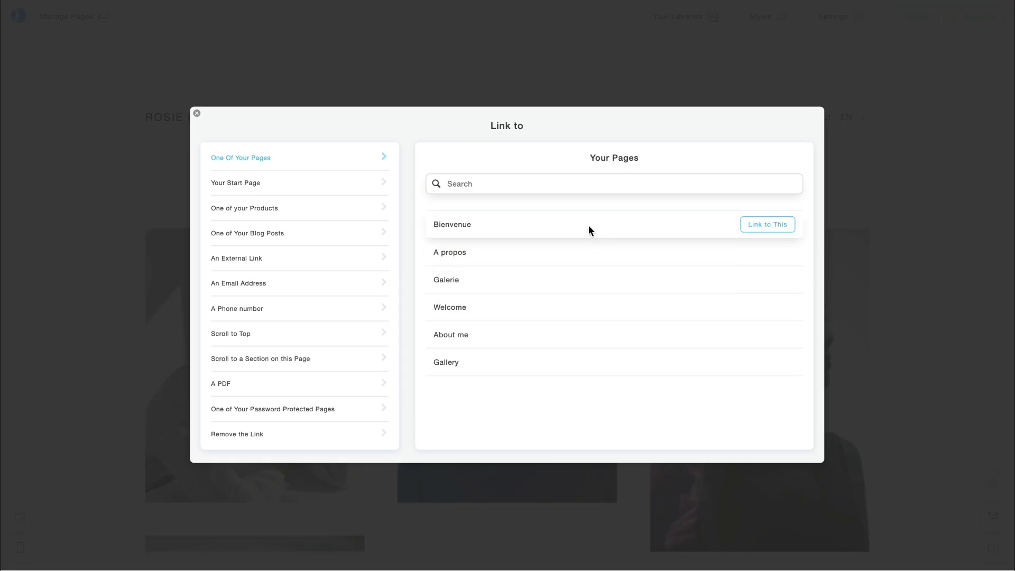
pyautogui.click(767, 225)
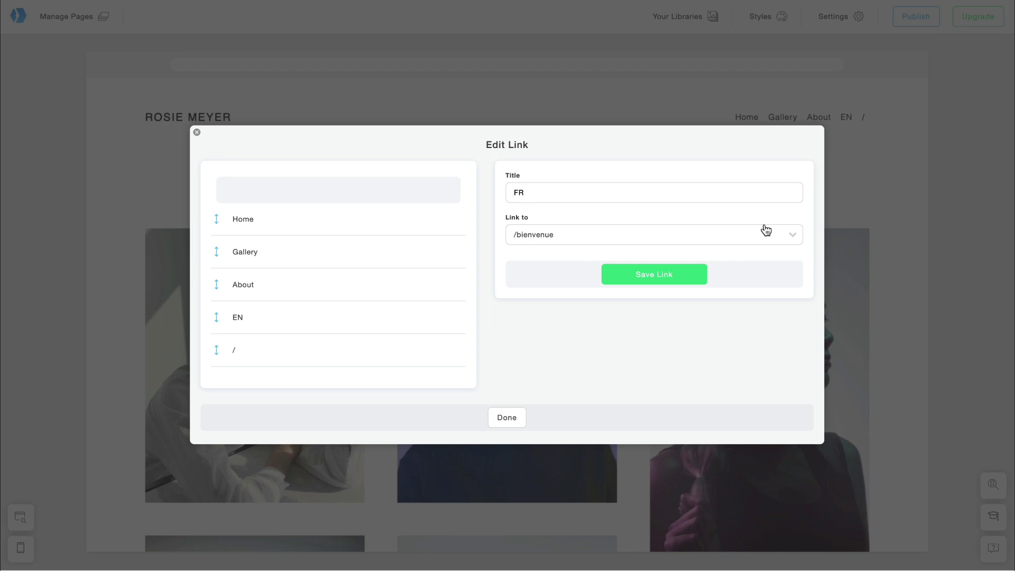
pyautogui.click(654, 277)
pyautogui.click(506, 434)
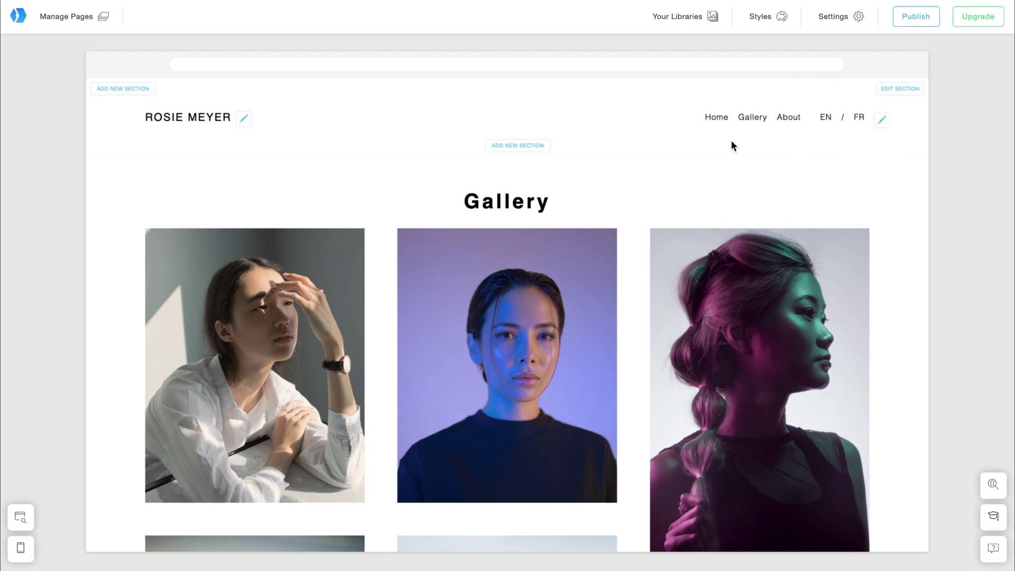
# Copy the header section onto two other pages, including Gallery, then switch to the French page.
pyautogui.click(902, 90)
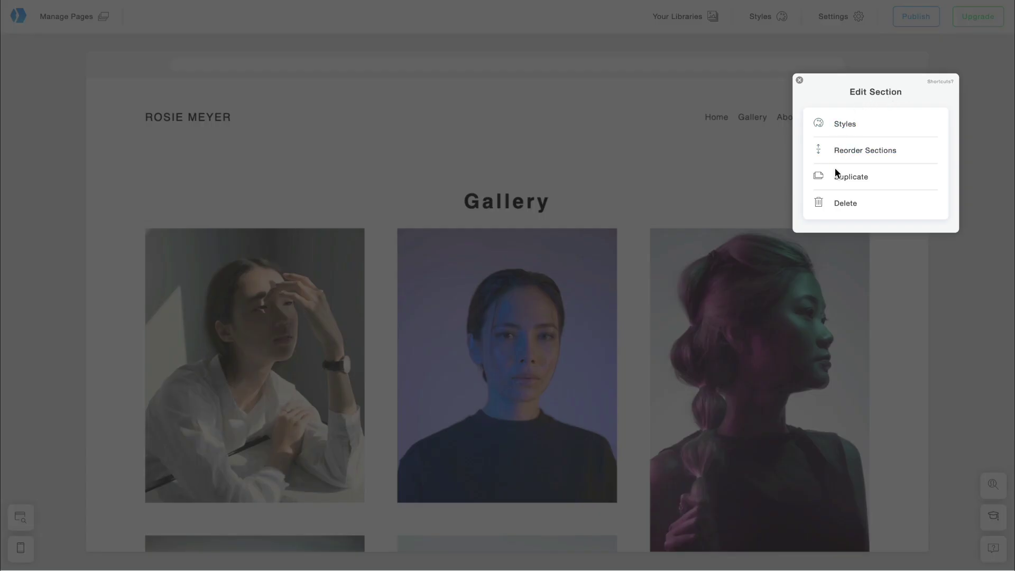
pyautogui.click(844, 180)
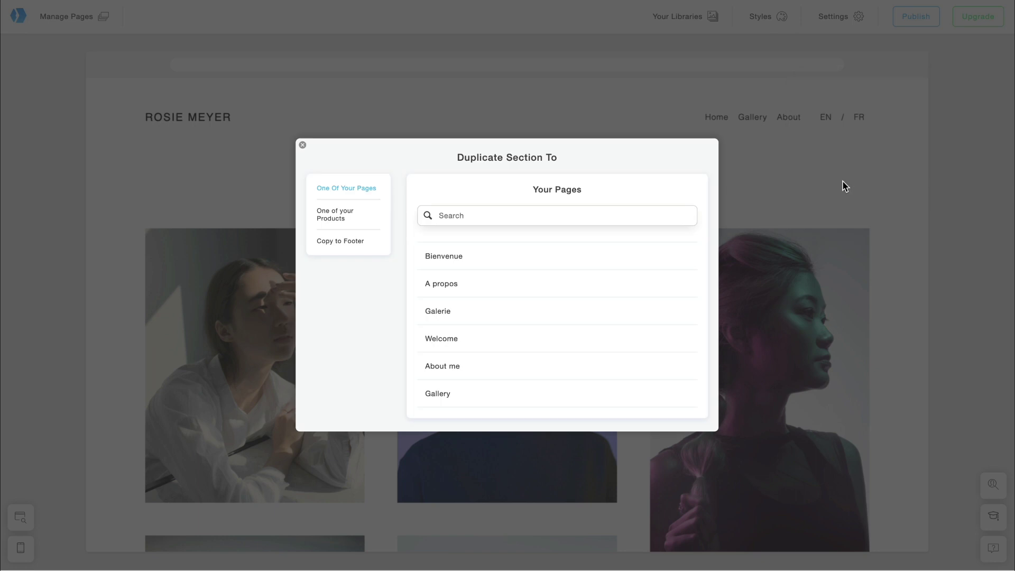
pyautogui.moveTo(551, 309)
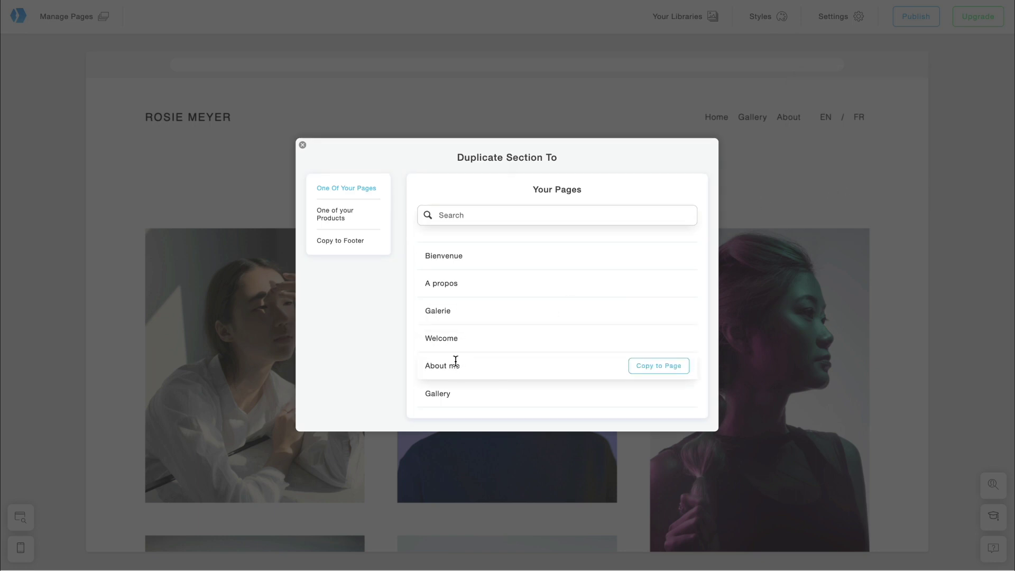
pyautogui.click(651, 368)
pyautogui.click(507, 308)
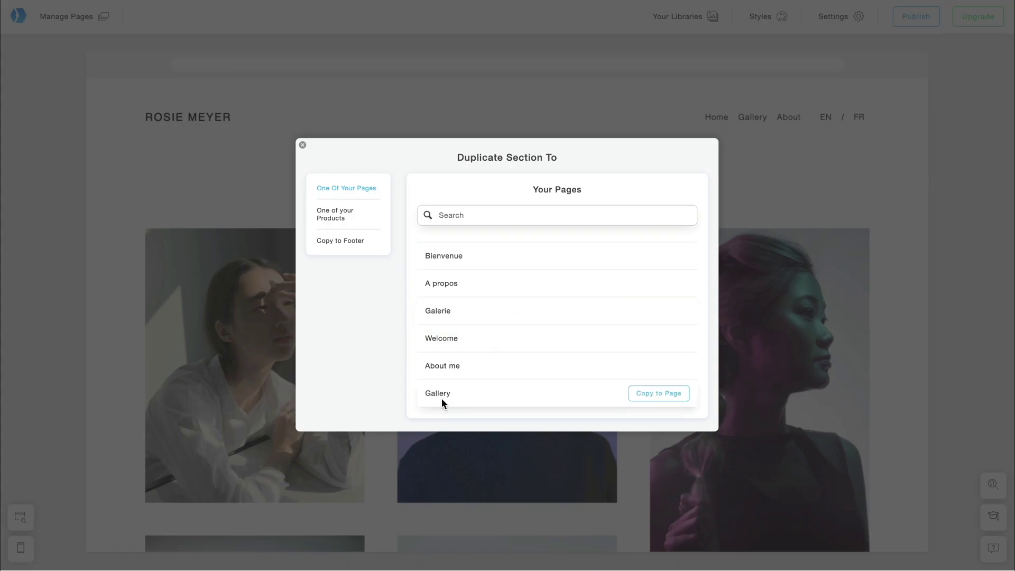
pyautogui.click(668, 397)
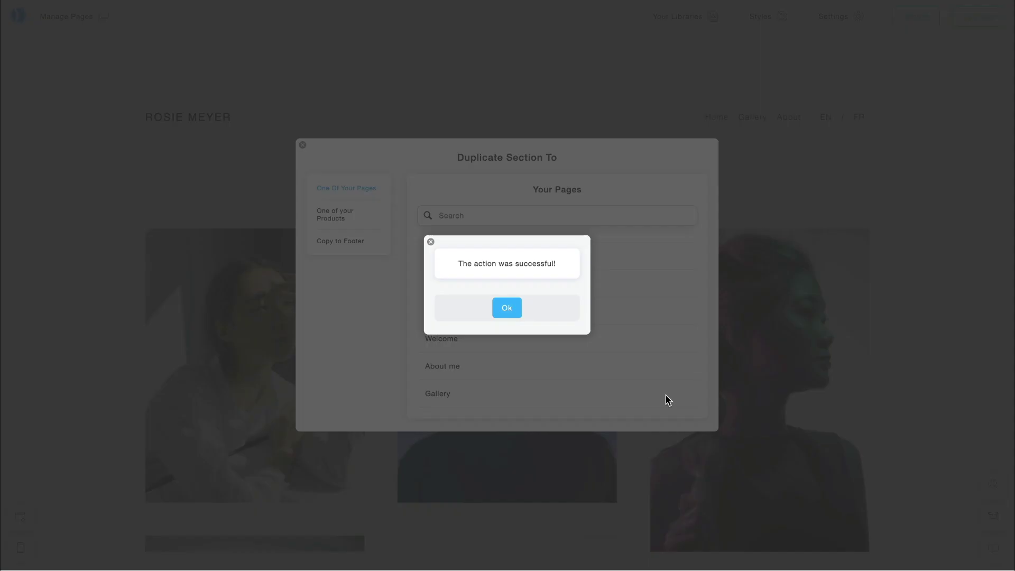
pyautogui.click(509, 316)
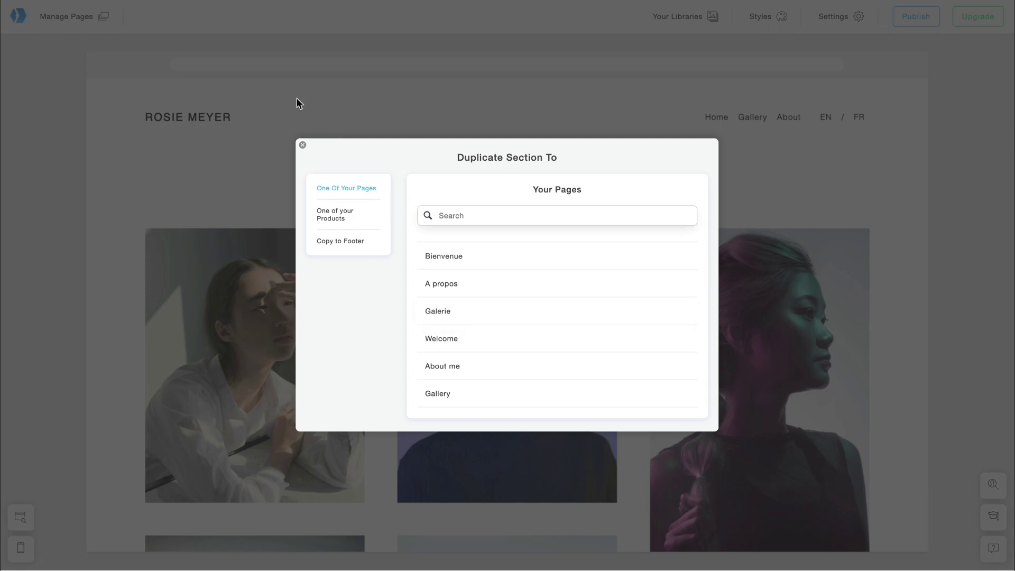
pyautogui.click(293, 103)
pyautogui.click(860, 117)
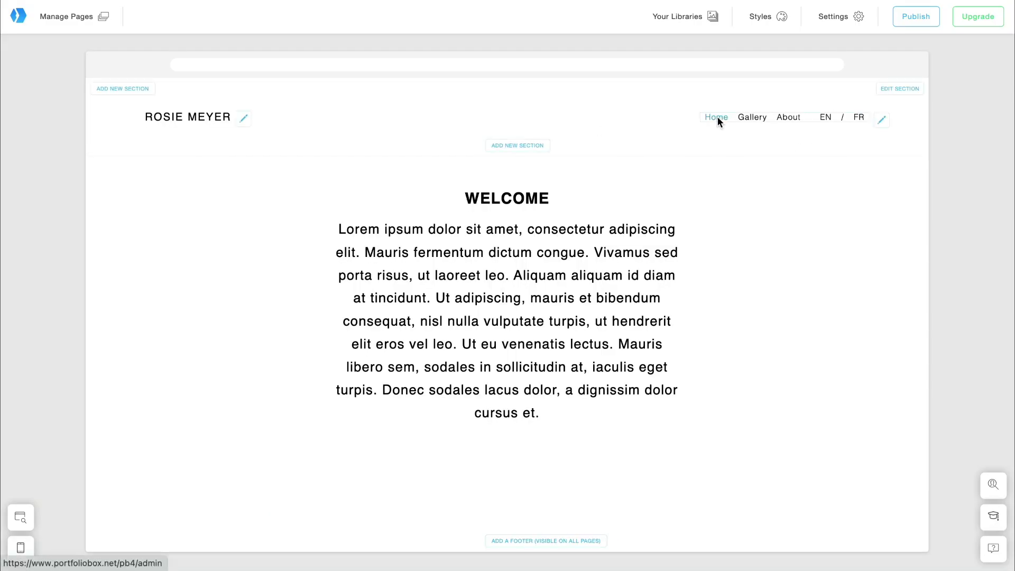
# Rename the Home menu link to 'Bienvenue' and link it to the Bienvenue page.
pyautogui.click(882, 119)
pyautogui.click(848, 154)
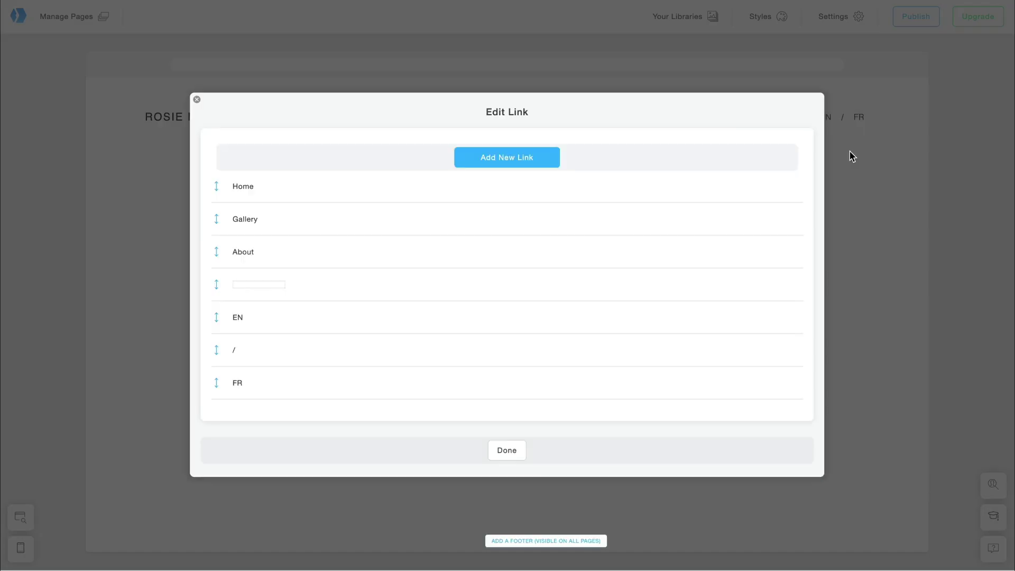
pyautogui.click(243, 191)
pyautogui.doubleClick(522, 158)
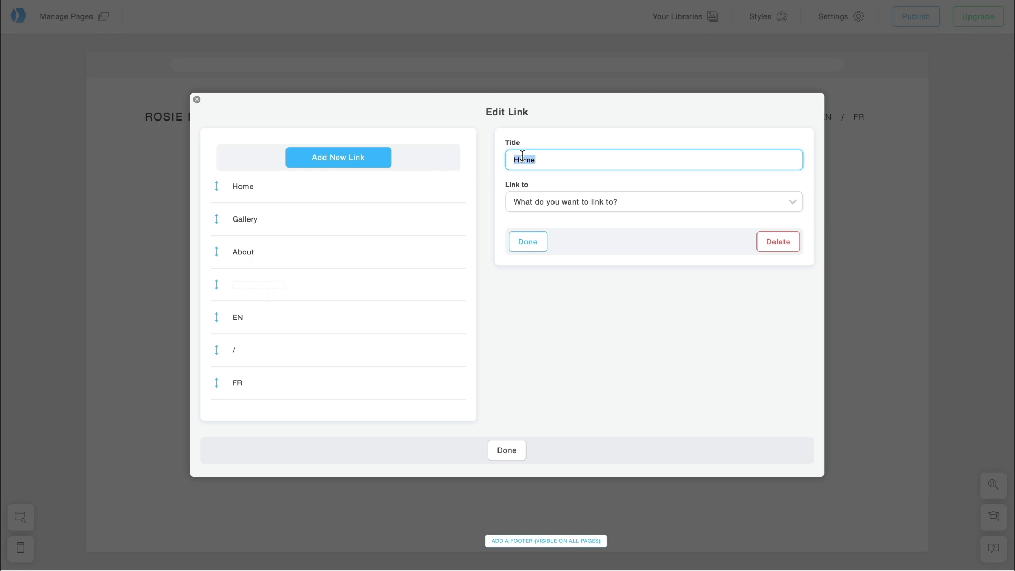
pyautogui.write('Bienvenue')
pyautogui.click(609, 201)
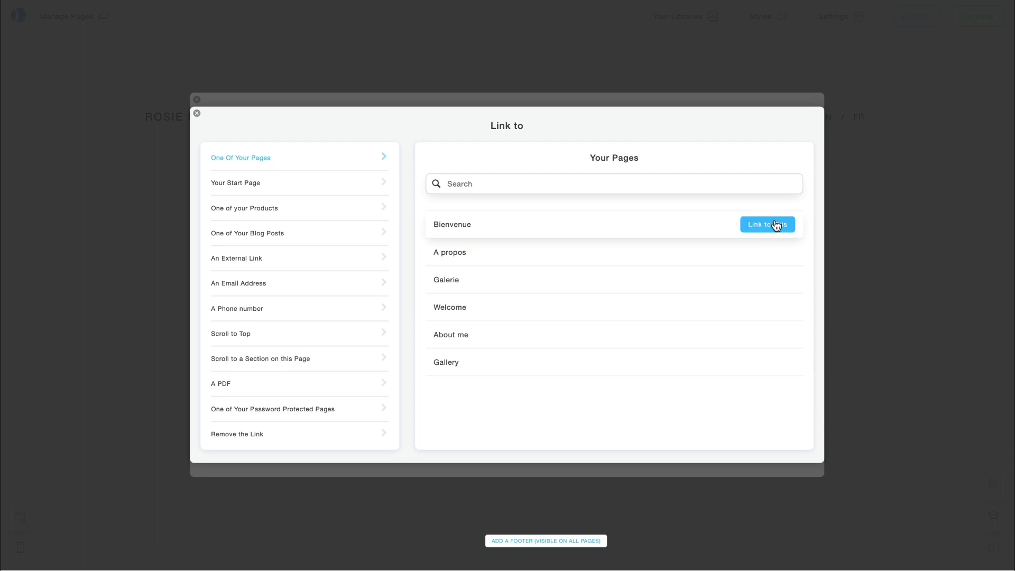
pyautogui.click(774, 227)
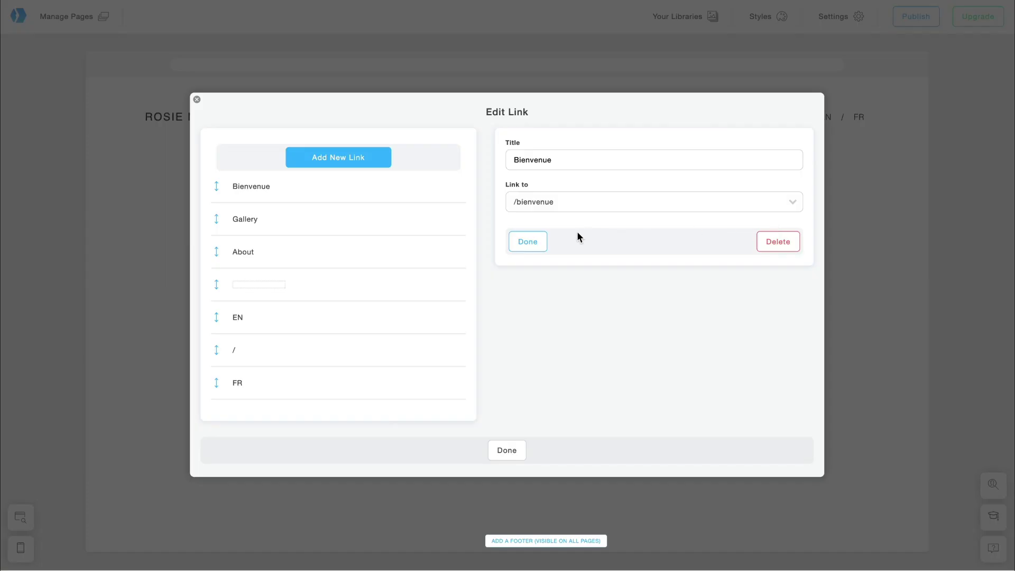
pyautogui.click(528, 241)
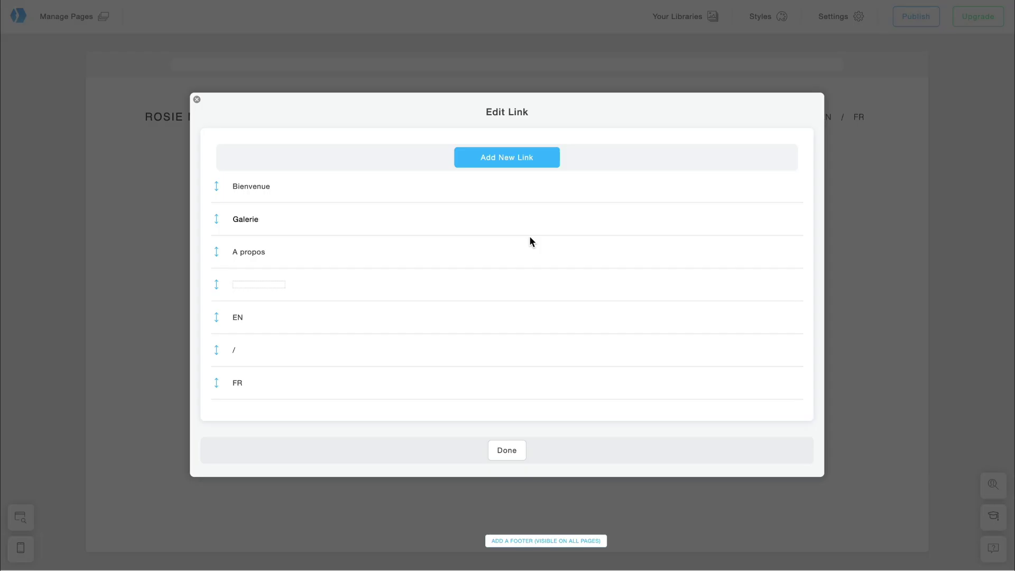
pyautogui.press('Escape')
# Change the page heading from WELCOME to 'Bienvenue'.
pyautogui.click(523, 199)
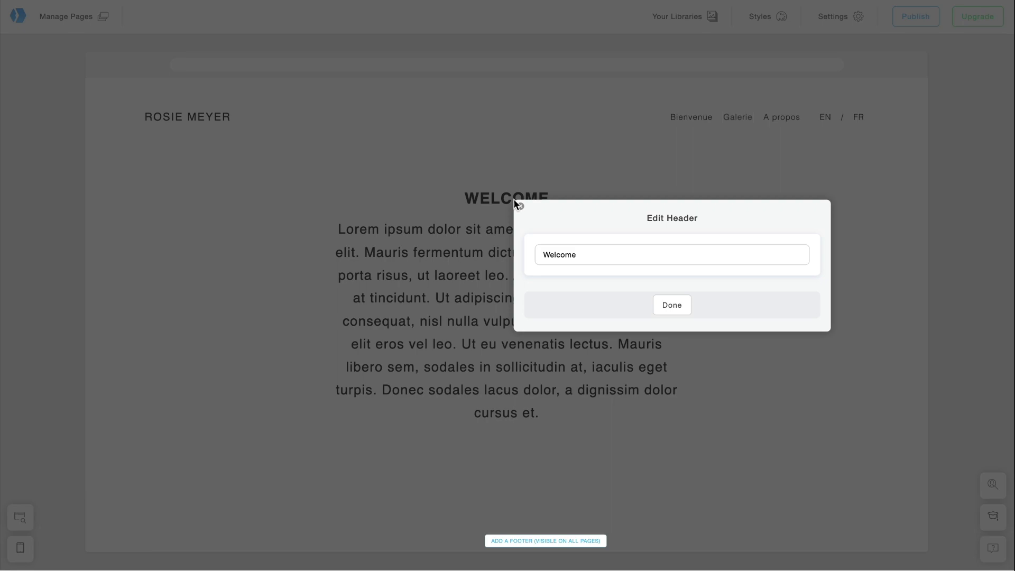
pyautogui.hotkey('ctrl', 'a')
pyautogui.write('Bienvenue')
pyautogui.click(680, 311)
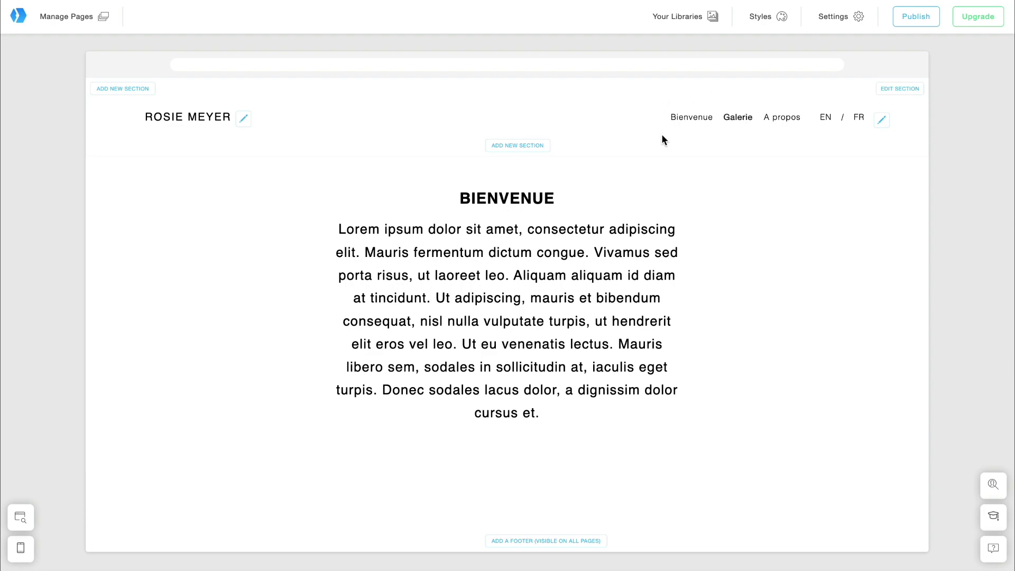
pyautogui.click(909, 91)
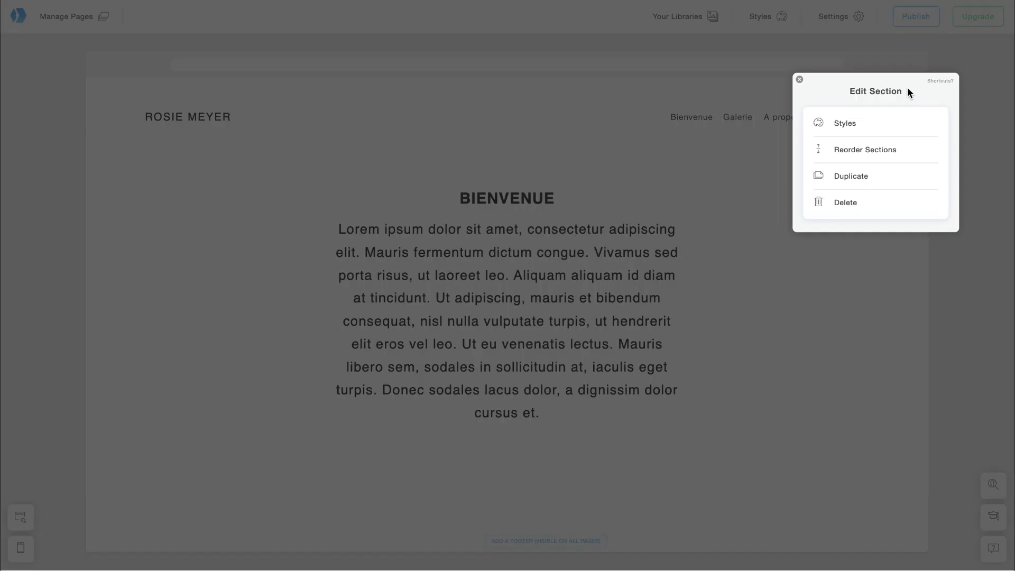
pyautogui.click(853, 180)
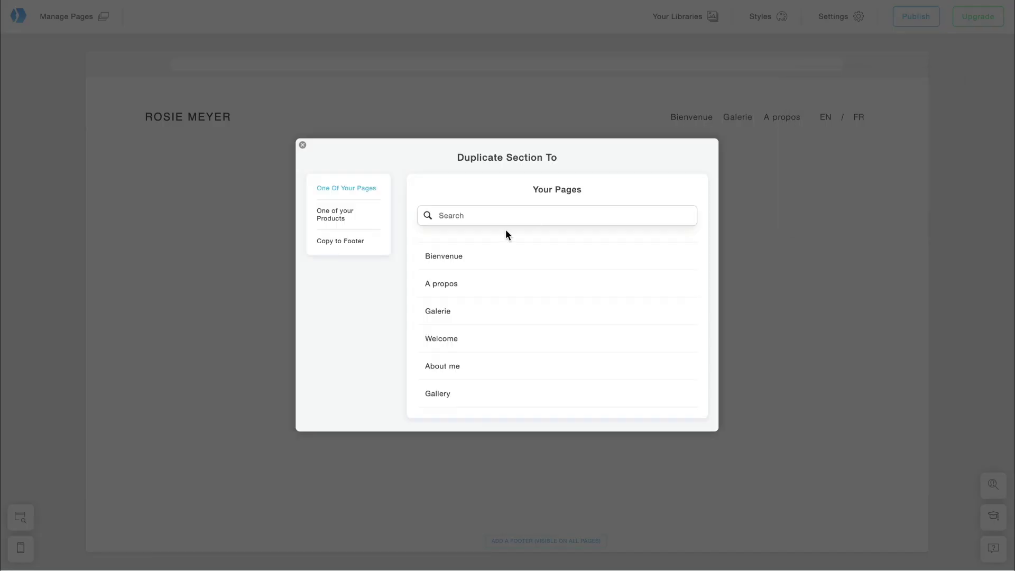
pyautogui.moveTo(502, 310)
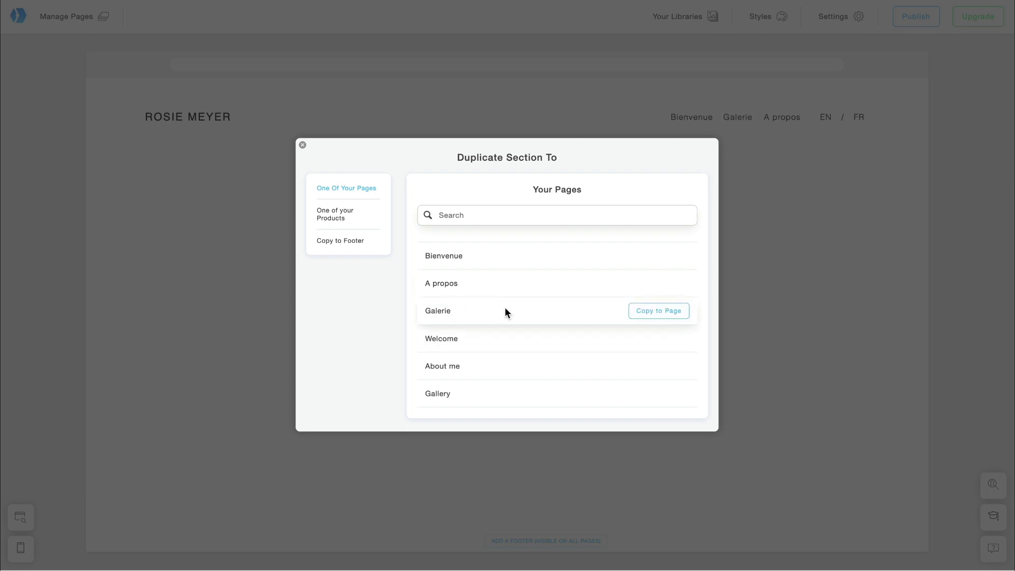
pyautogui.click(458, 105)
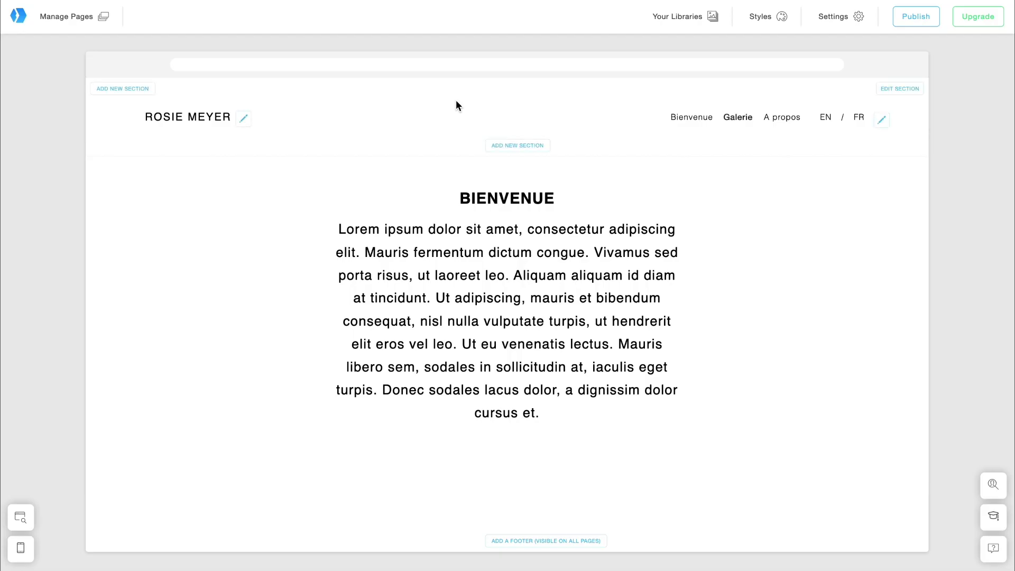
pyautogui.click(825, 121)
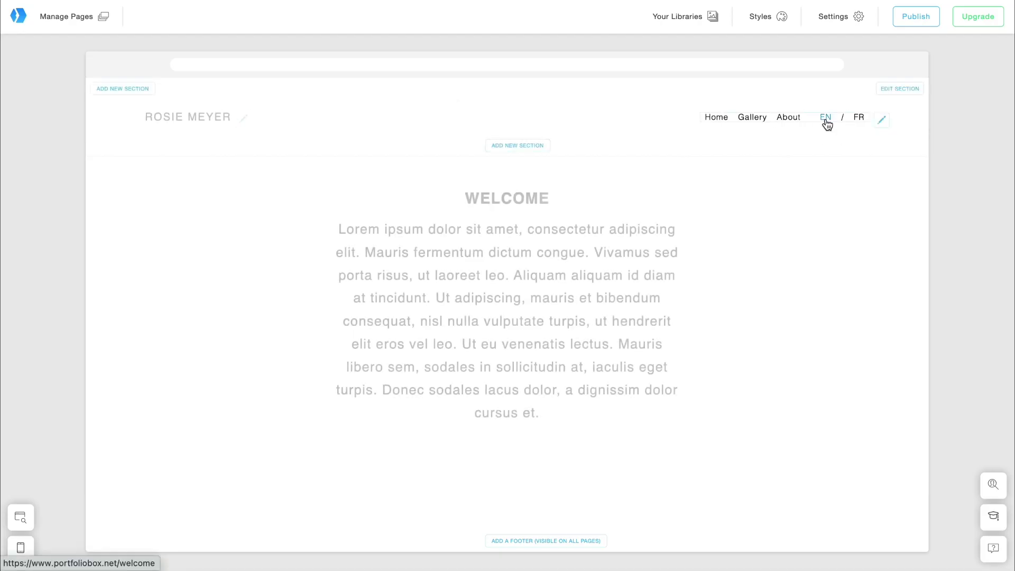
pyautogui.click(858, 123)
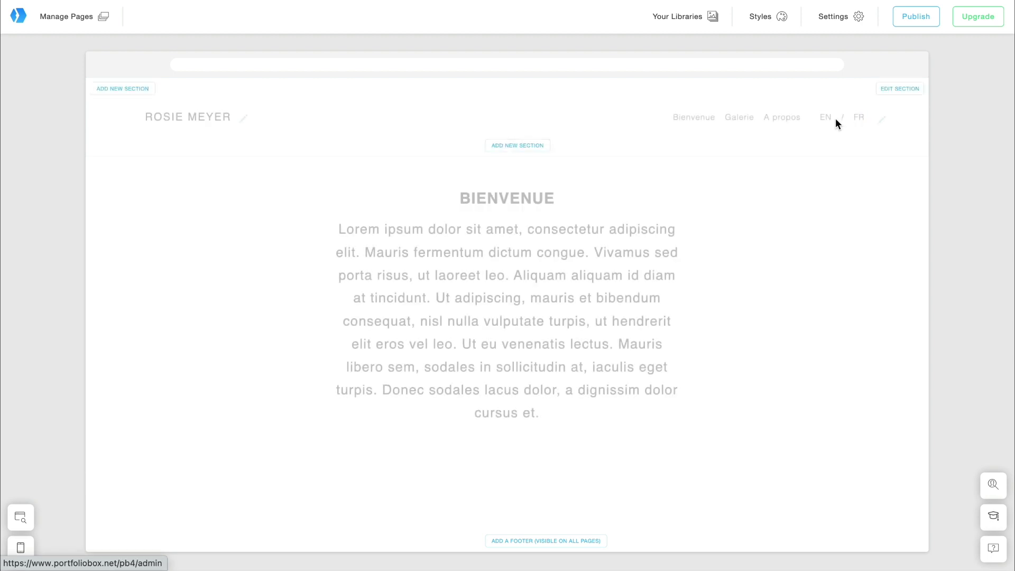